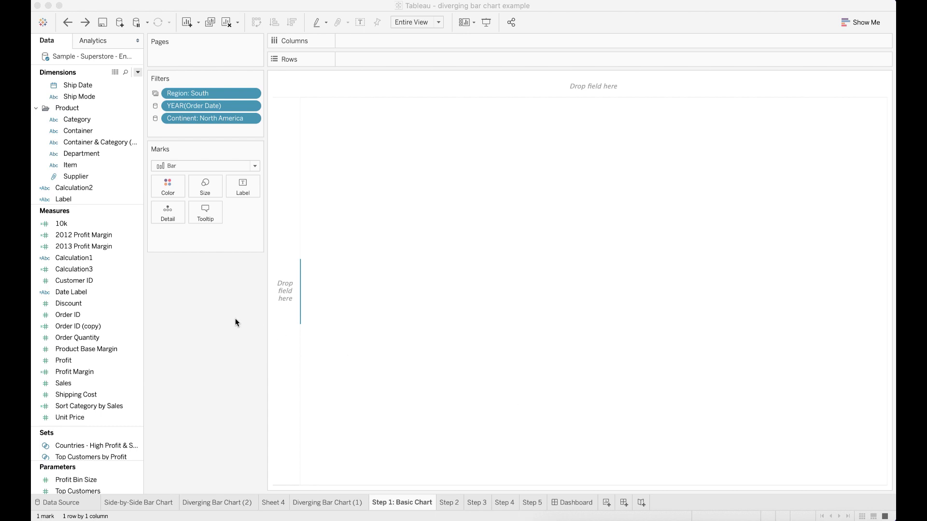
# Chart SUM(Profit) by Category as bars, labelled with each category name.
pyautogui.moveTo(80, 118); pyautogui.dragTo(363, 56)
pyautogui.moveTo(65, 360); pyautogui.dragTo(356, 43)
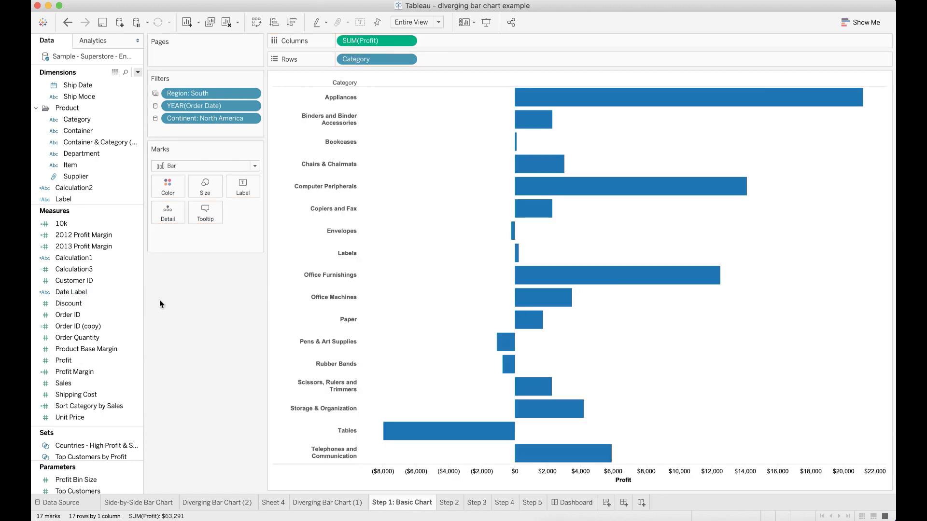
pyautogui.click(74, 121)
pyautogui.moveTo(73, 120); pyautogui.dragTo(235, 186)
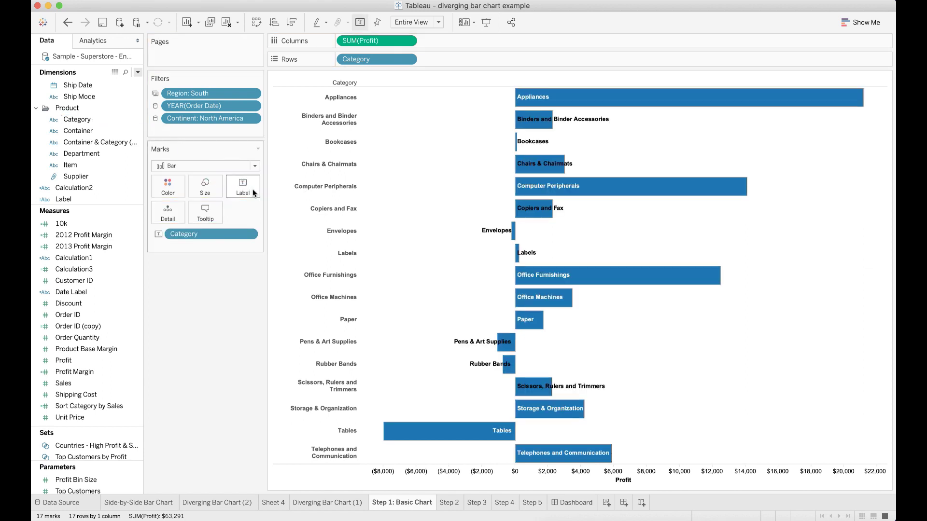
# Sort categories descending by Sum of Profit and hide the Category row header.
pyautogui.click(409, 62)
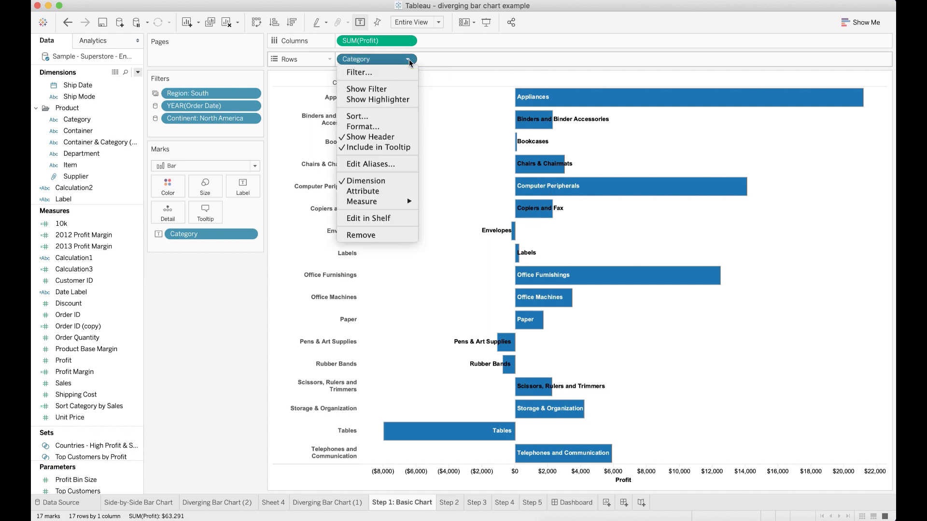
pyautogui.click(414, 127)
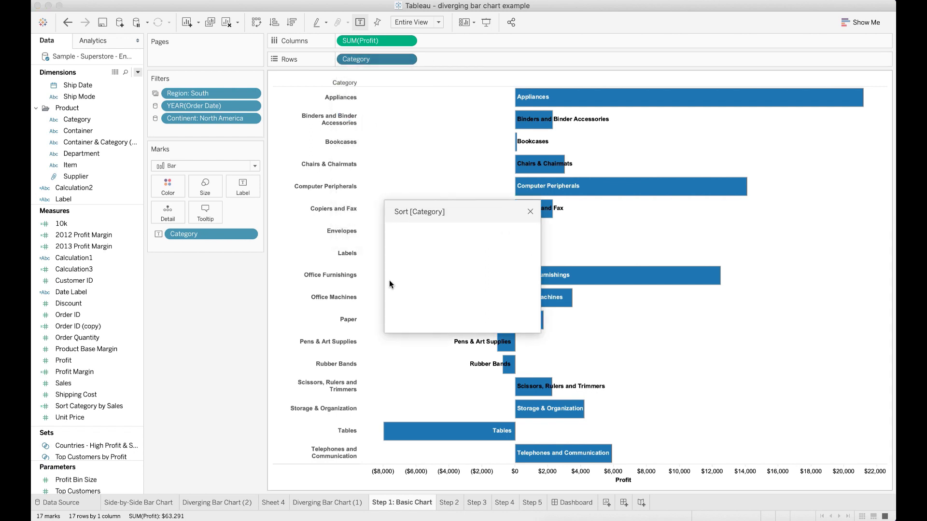
pyautogui.click(421, 249)
pyautogui.click(401, 280)
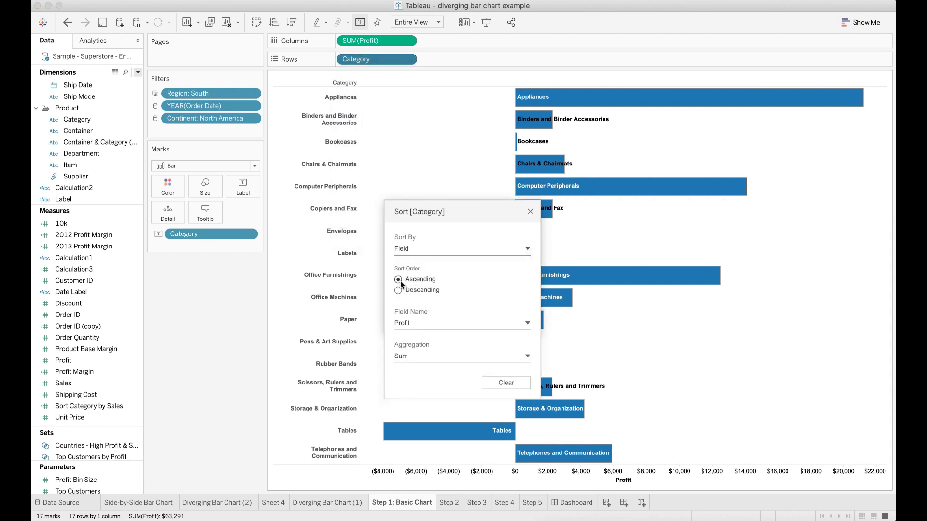
pyautogui.click(398, 290)
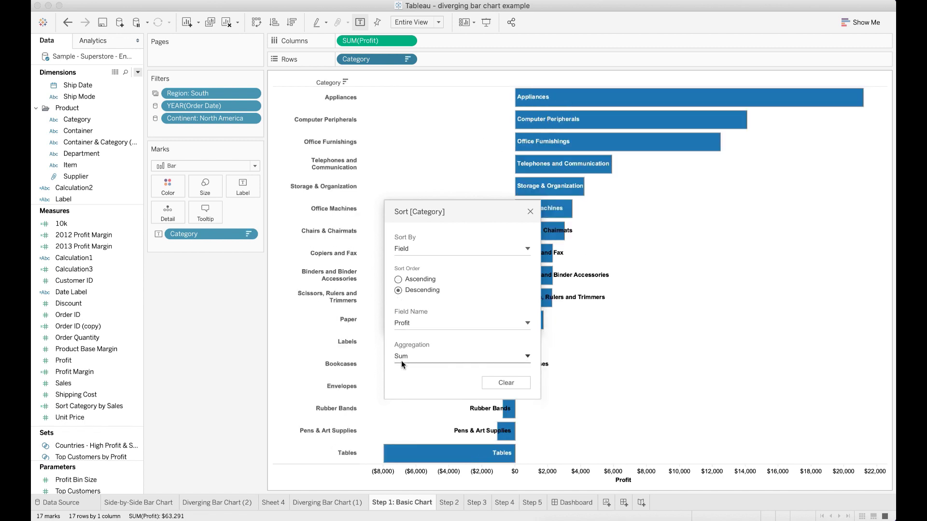
pyautogui.click(530, 213)
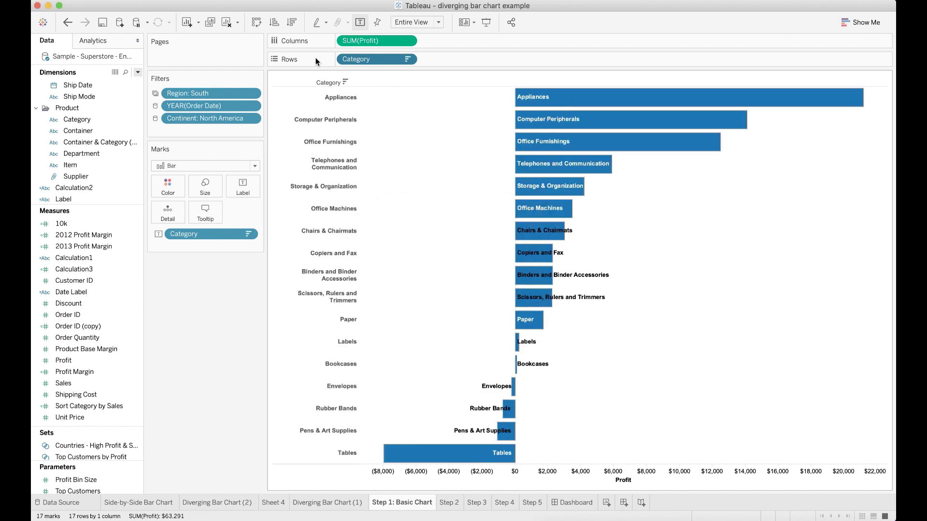
pyautogui.click(409, 62)
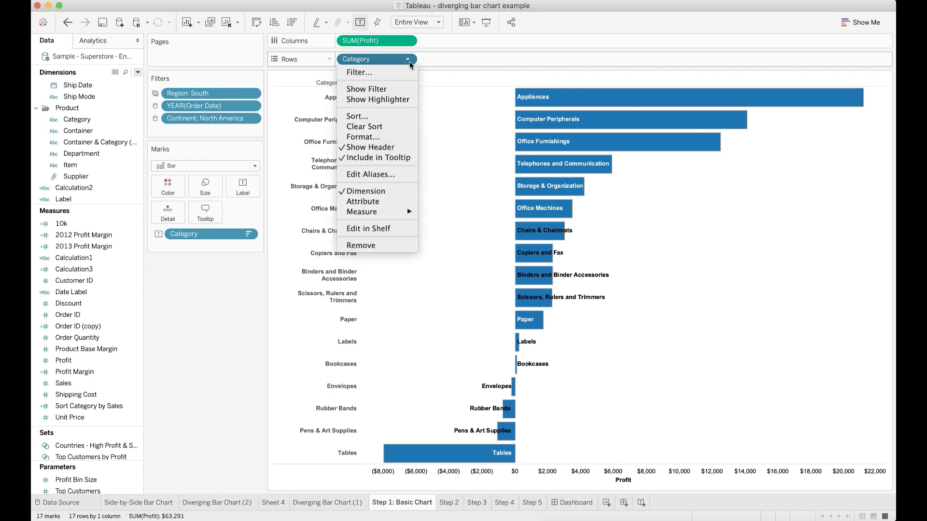
pyautogui.click(389, 150)
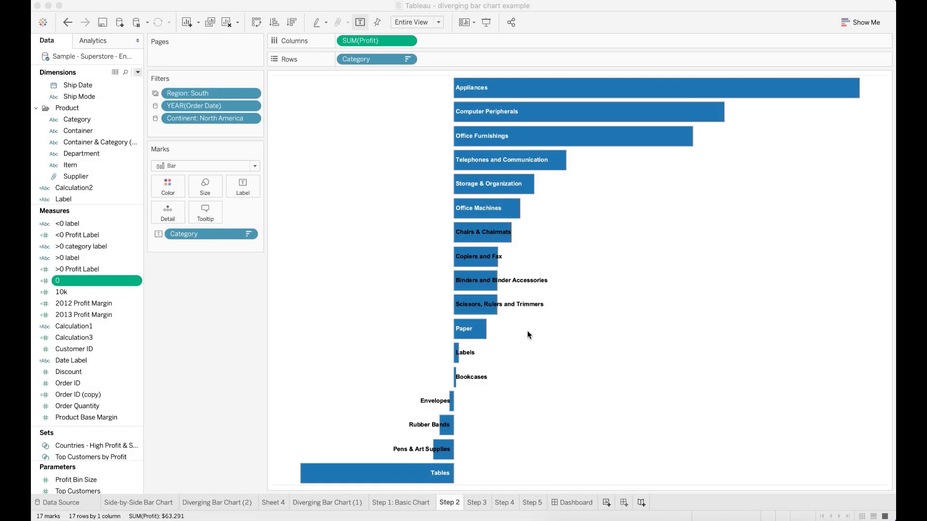
# Confirm the min(0) calculation and add it to Columns as a second AGG(0) column.
pyautogui.rightClick(84, 283)
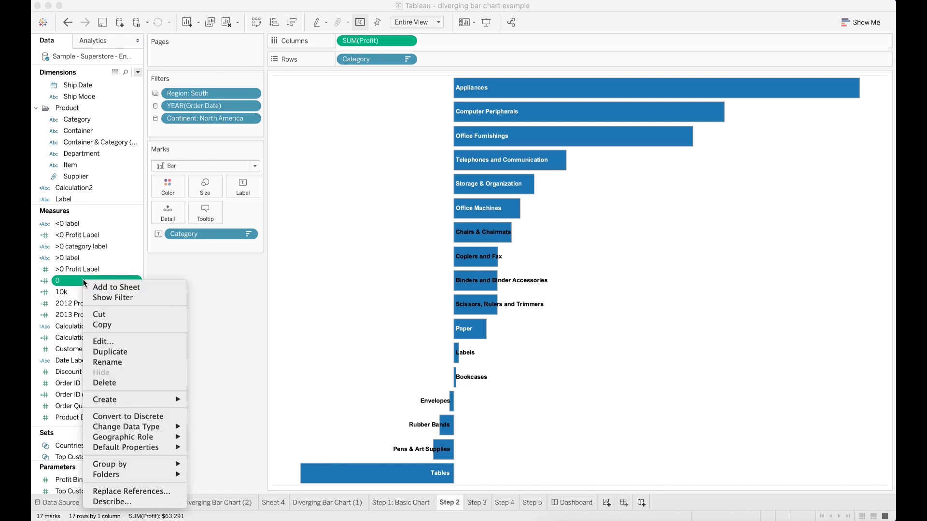
pyautogui.click(106, 341)
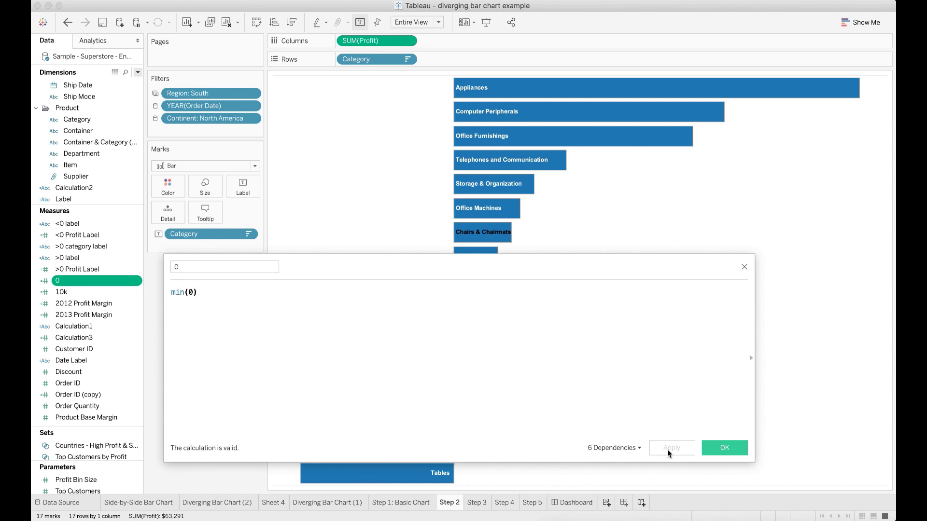
pyautogui.click(708, 448)
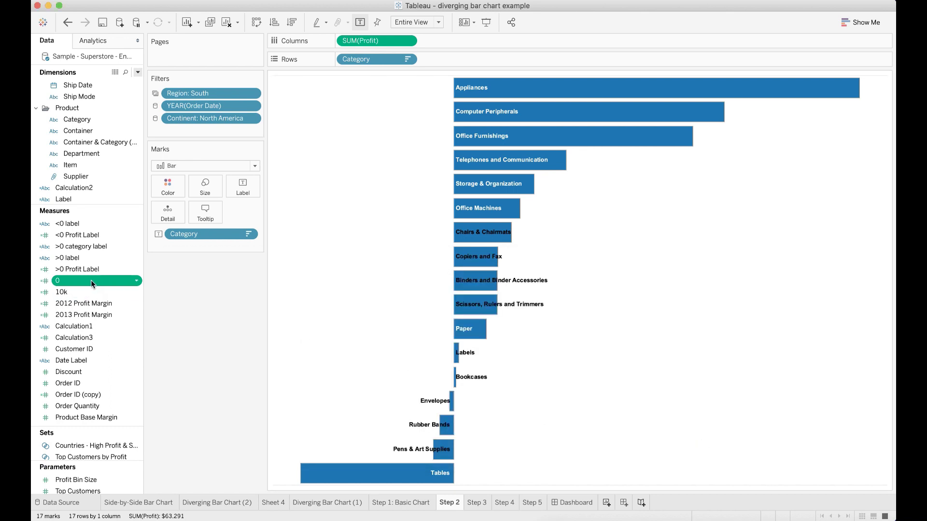
pyautogui.moveTo(90, 280); pyautogui.dragTo(447, 44)
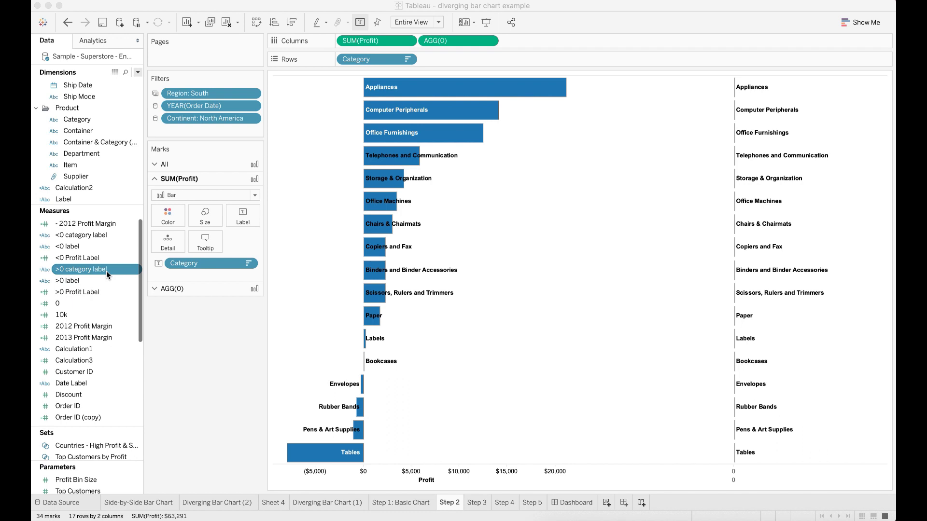
pyautogui.rightClick(106, 271)
pyautogui.click(123, 333)
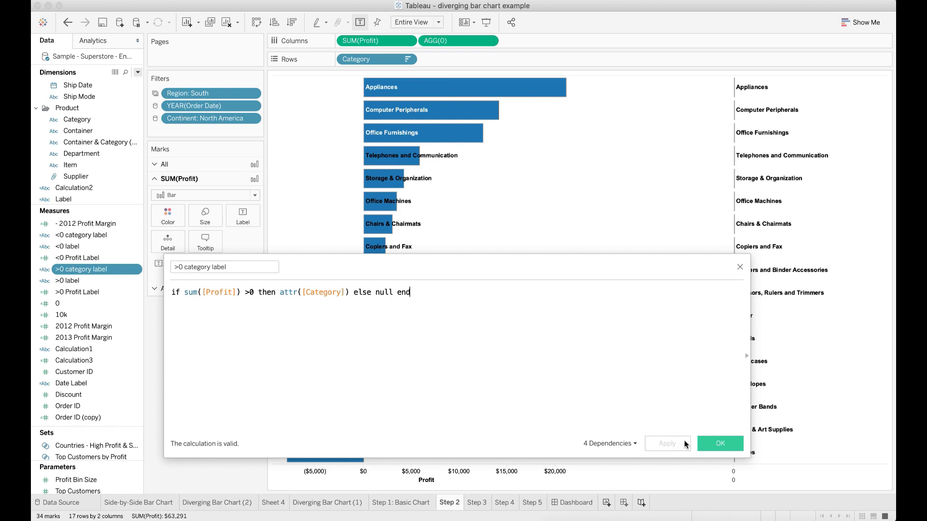
pyautogui.click(700, 442)
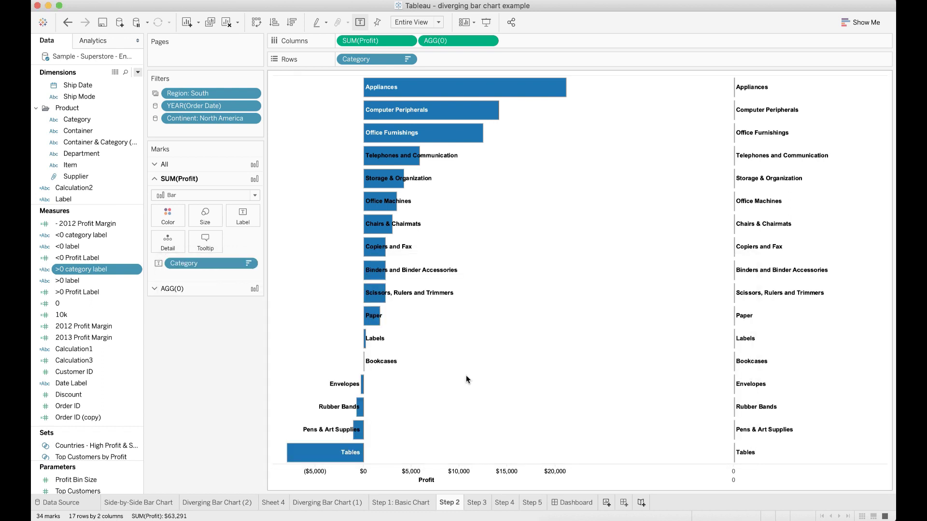
pyautogui.rightClick(81, 235)
pyautogui.click(103, 294)
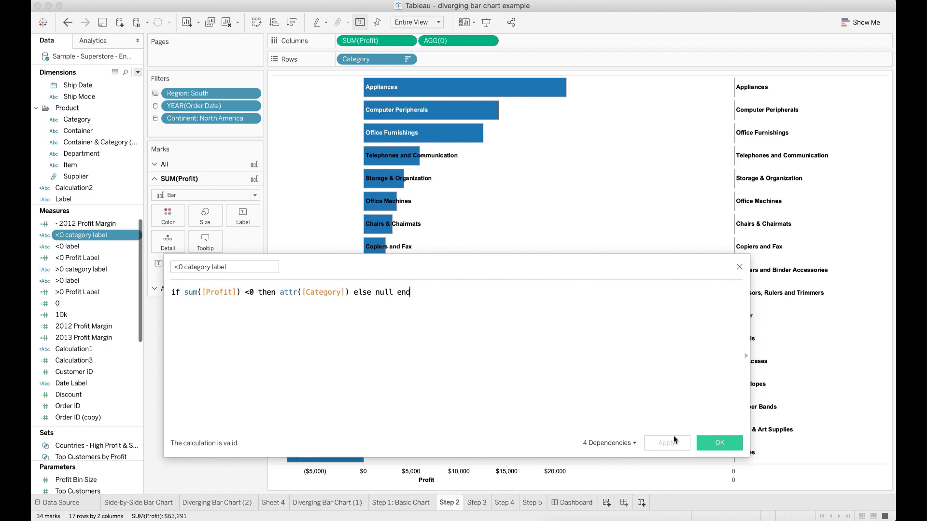
pyautogui.click(719, 448)
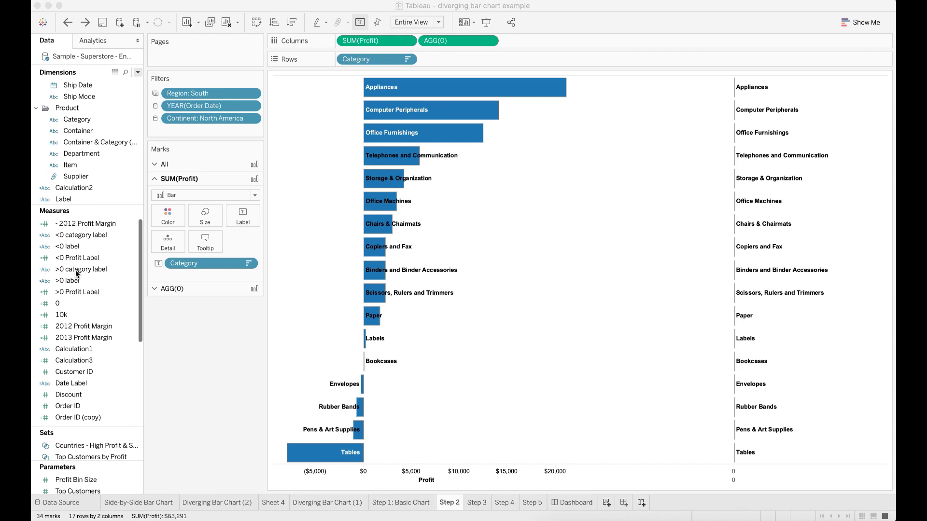
pyautogui.moveTo(76, 274); pyautogui.dragTo(239, 216)
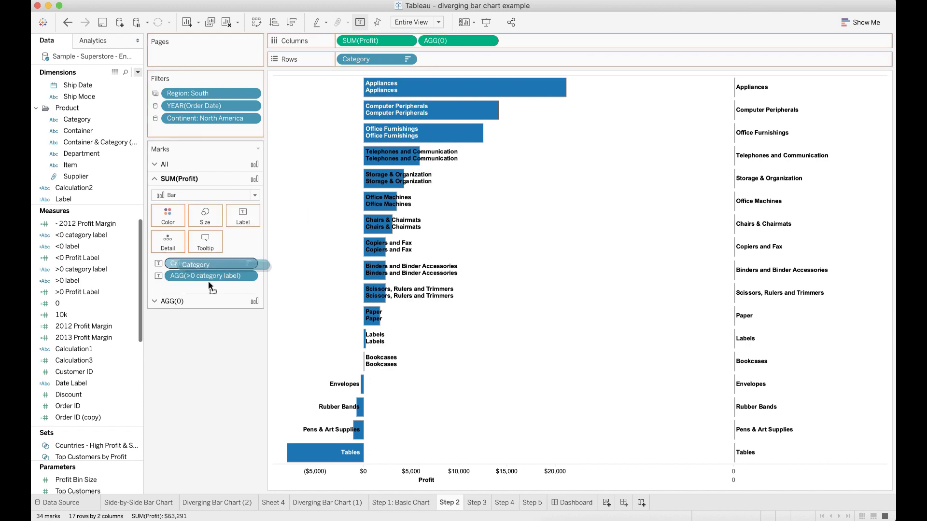
# Replace the Category labels, labelling the AGG(0) column with <0 category label.
pyautogui.moveTo(208, 283); pyautogui.dragTo(182, 367)
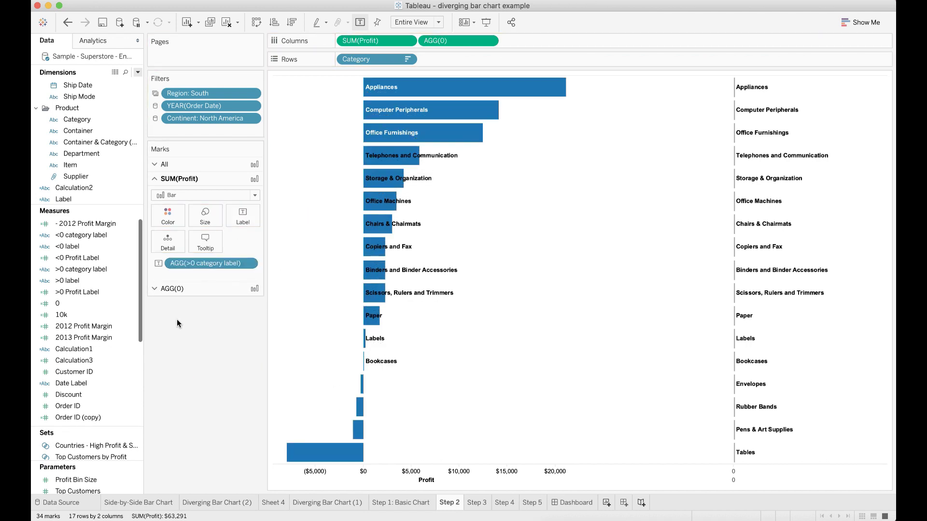
pyautogui.click(172, 289)
pyautogui.click(77, 236)
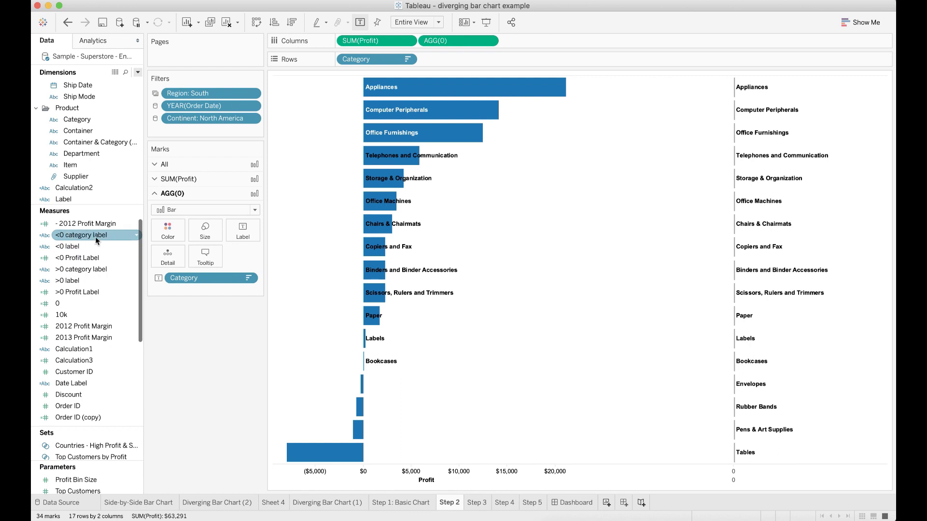
pyautogui.moveTo(94, 237); pyautogui.dragTo(242, 234)
pyautogui.moveTo(184, 281); pyautogui.dragTo(201, 370)
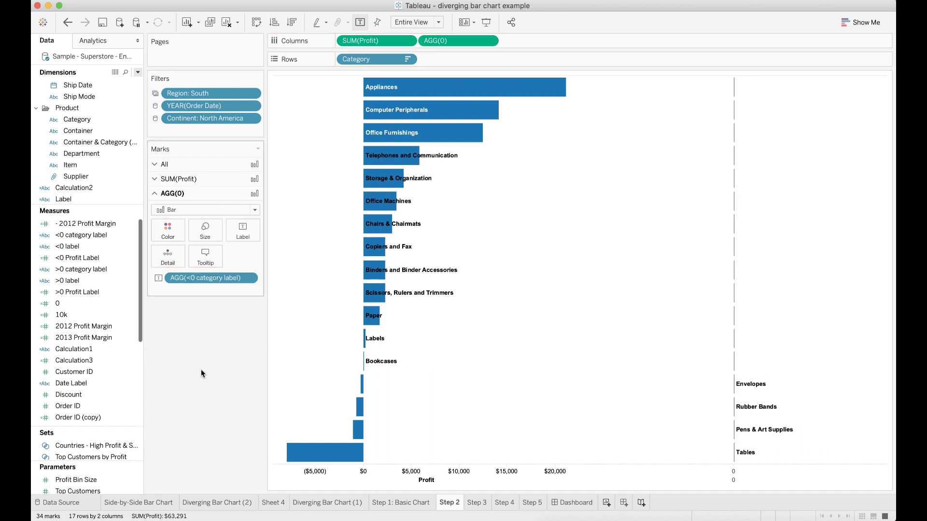
# Adjust the label alignment on the SUM(Profit) bars.
pyautogui.click(196, 179)
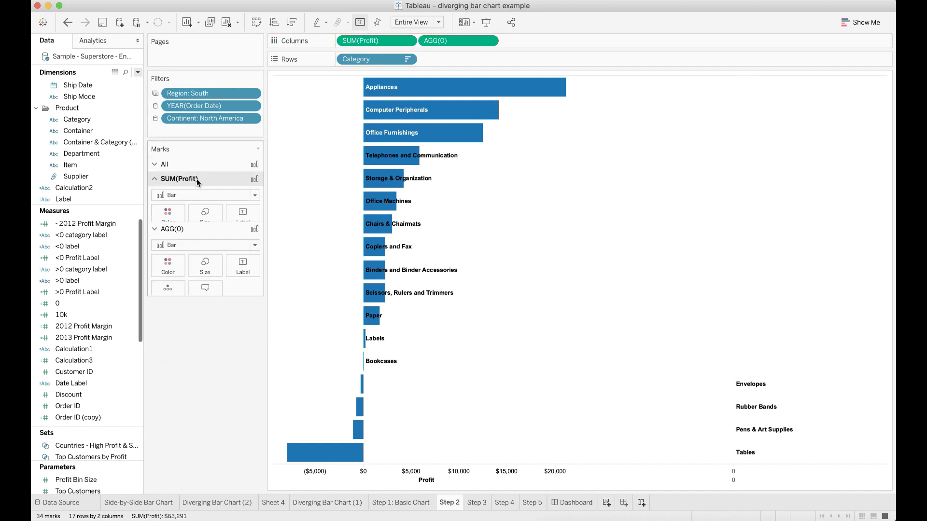
pyautogui.click(243, 220)
pyautogui.click(343, 301)
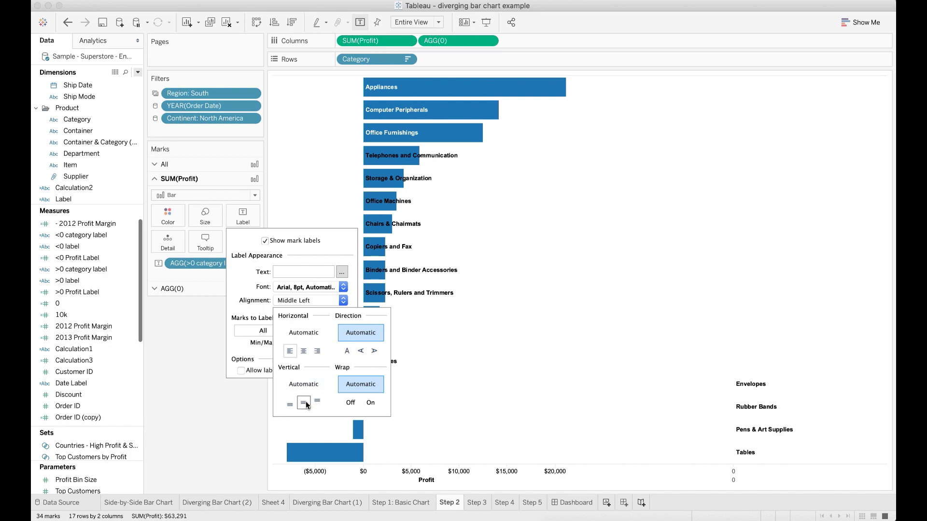
pyautogui.click(346, 242)
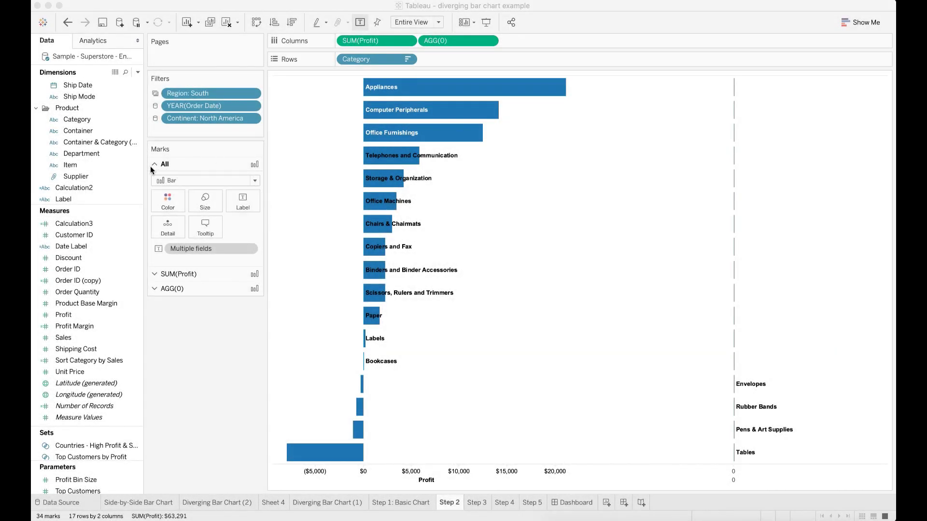
pyautogui.click(255, 180)
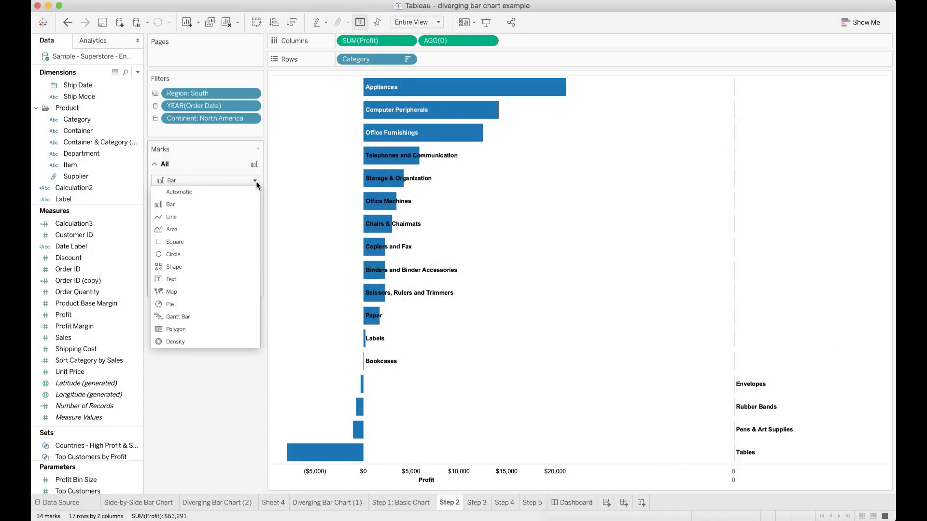
# Make the AGG(0) marks Gantt bars, coloured and sized by SUM(Profit).
pyautogui.click(204, 318)
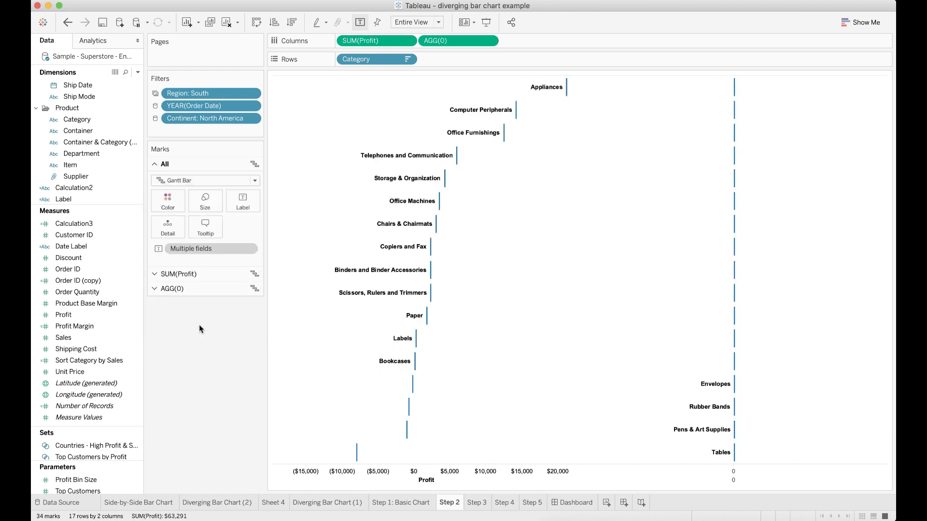
pyautogui.click(94, 318)
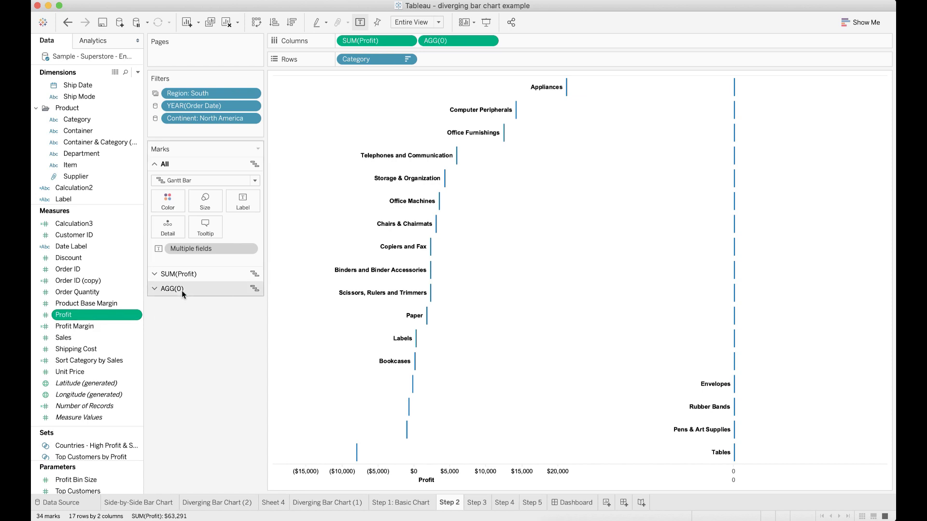
pyautogui.click(181, 289)
pyautogui.moveTo(95, 315); pyautogui.dragTo(171, 233)
pyautogui.click(74, 326)
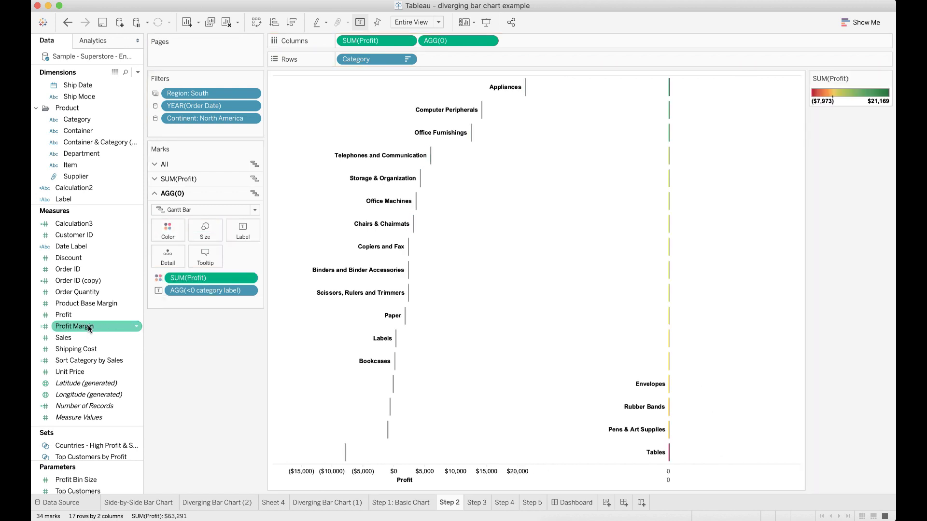
pyautogui.click(74, 317)
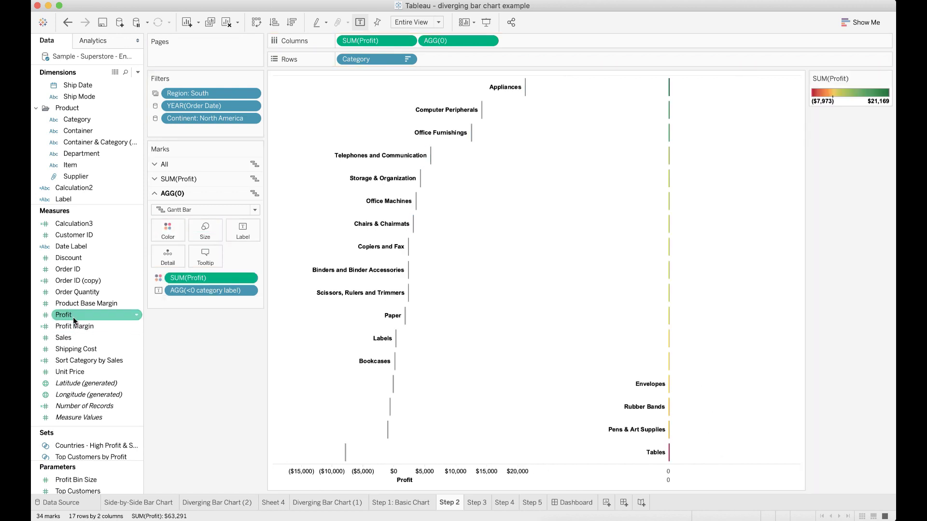
pyautogui.moveTo(73, 317); pyautogui.dragTo(202, 231)
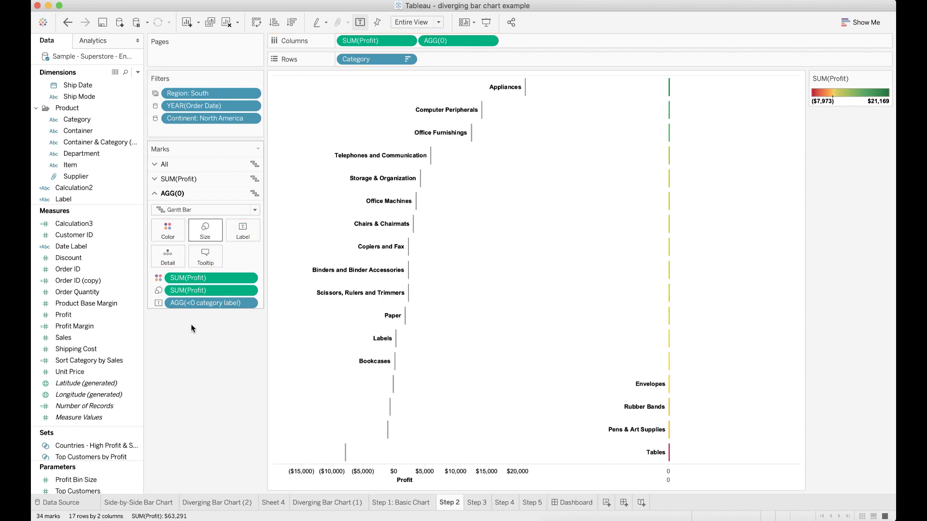
pyautogui.click(169, 236)
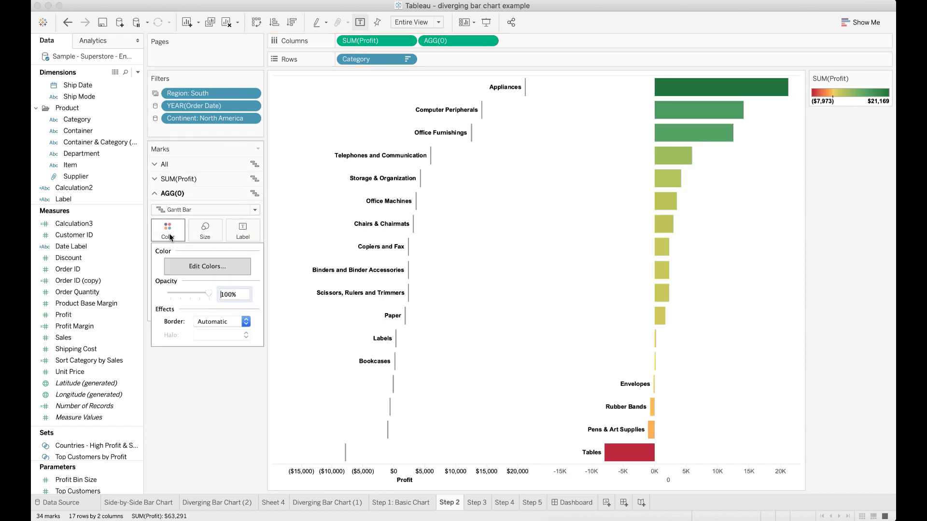
# Keep the Red-Green-Gold Diverging palette and set the left SUM(Profit) marks to 0% opacity.
pyautogui.click(224, 274)
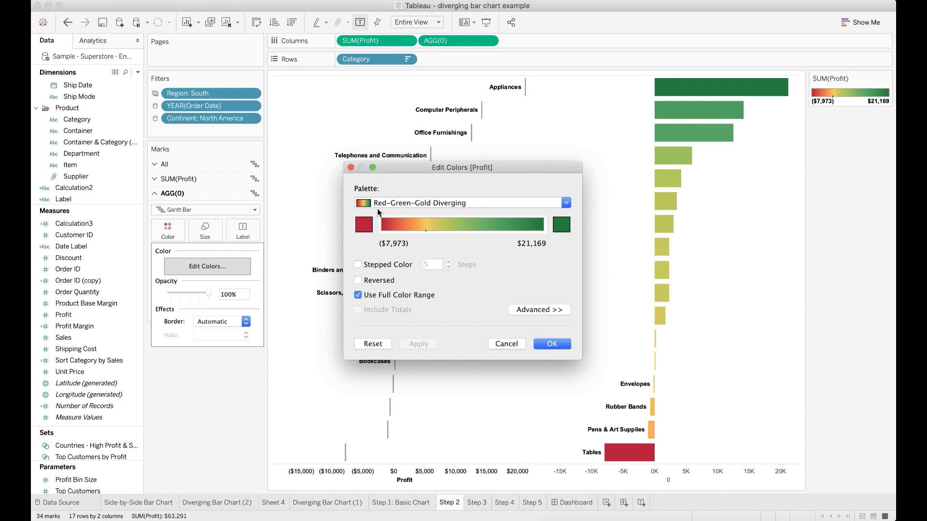
pyautogui.click(553, 343)
pyautogui.click(193, 179)
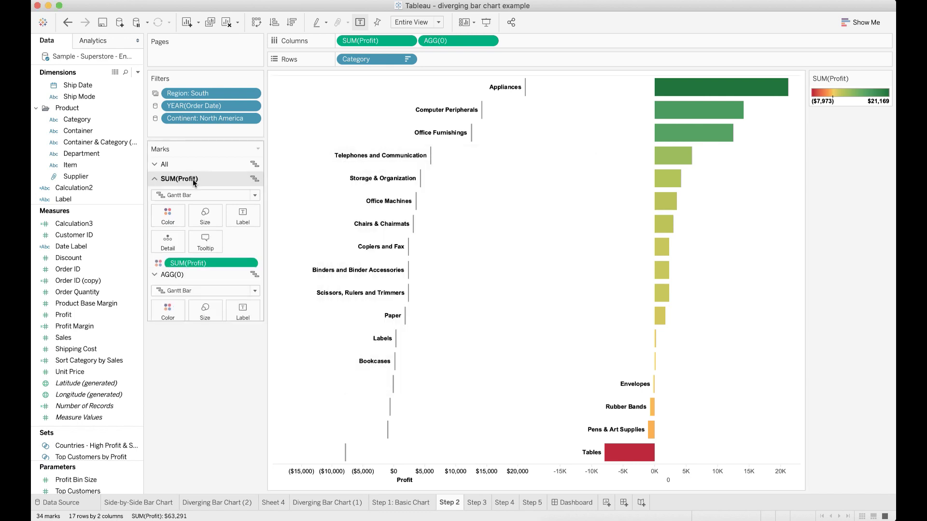
pyautogui.click(175, 214)
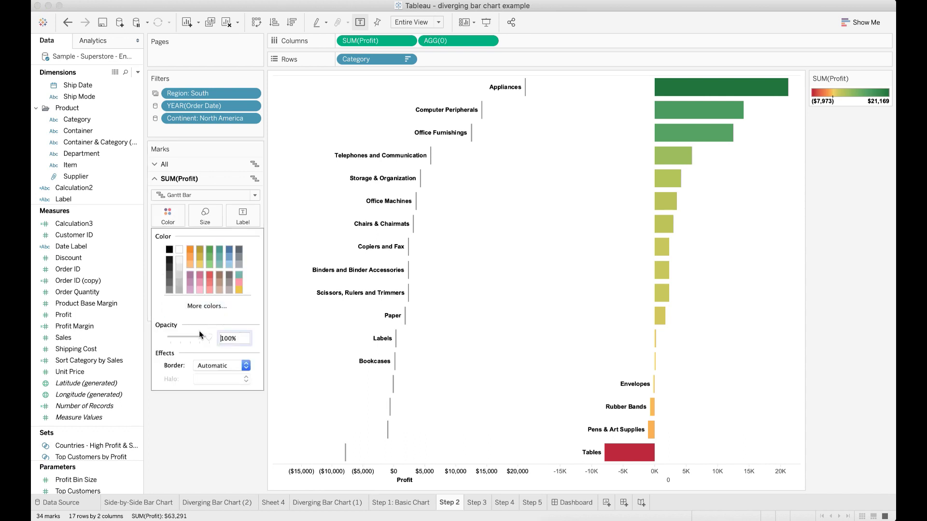
pyautogui.moveTo(209, 338); pyautogui.dragTo(170, 338)
pyautogui.click(178, 425)
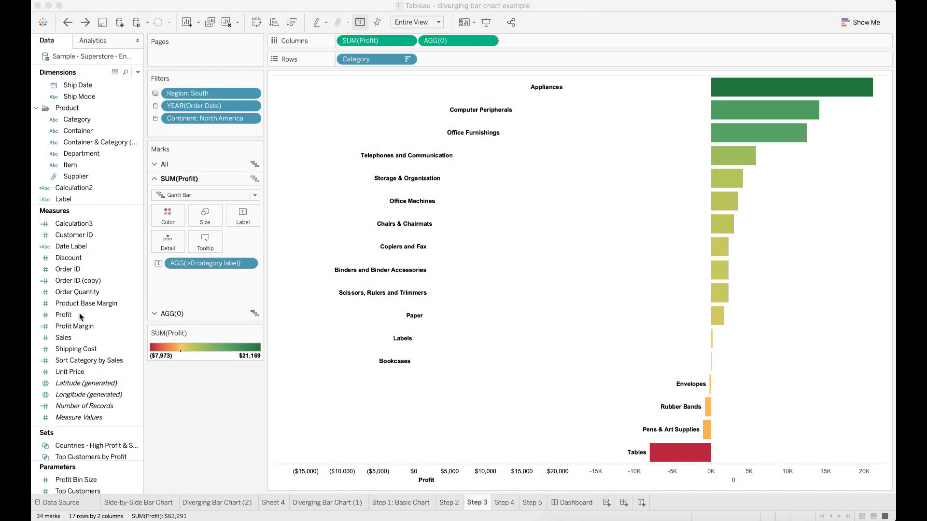
# Size the left SUM(Profit) marks by -SUM([Profit]).
pyautogui.click(77, 315)
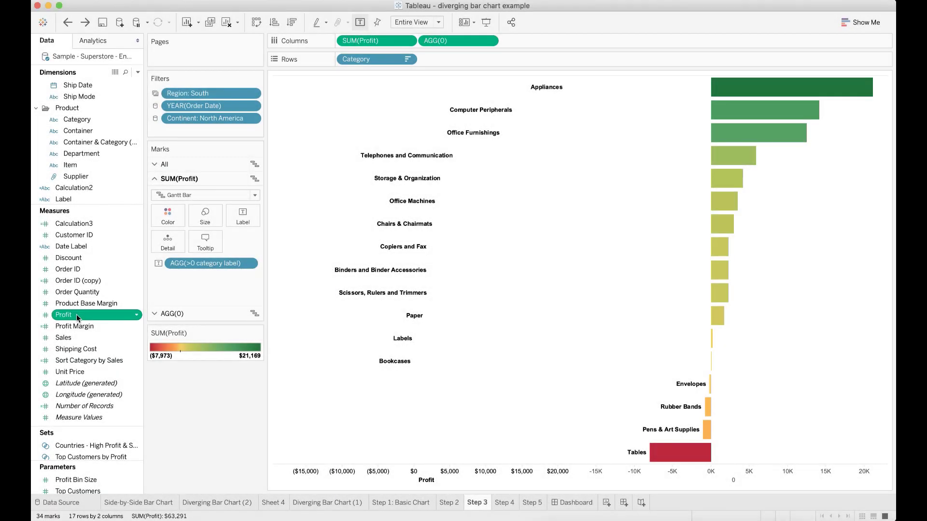
pyautogui.moveTo(76, 314); pyautogui.dragTo(200, 212)
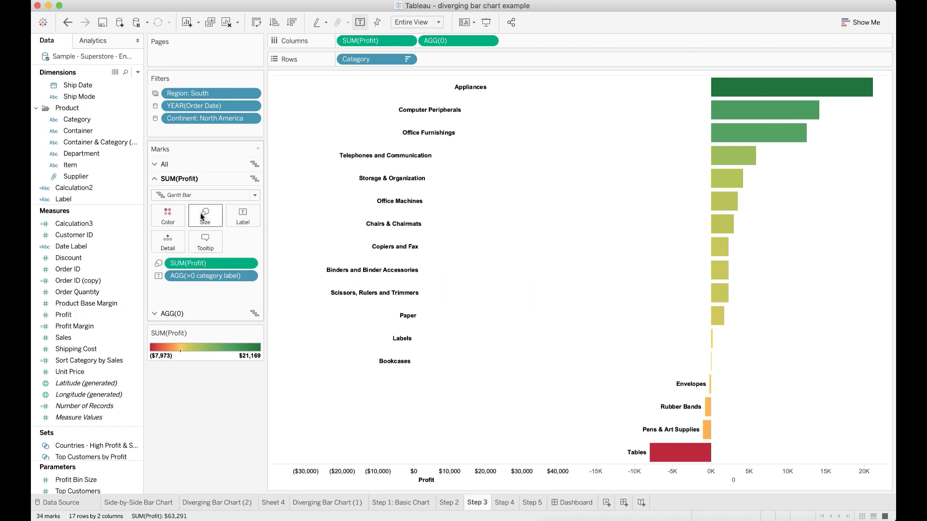
pyautogui.rightClick(197, 264)
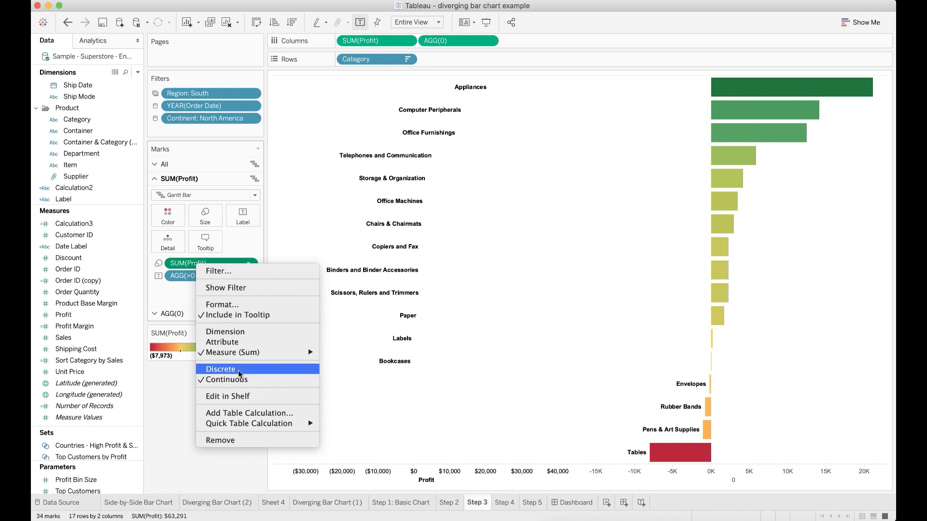
pyautogui.click(229, 395)
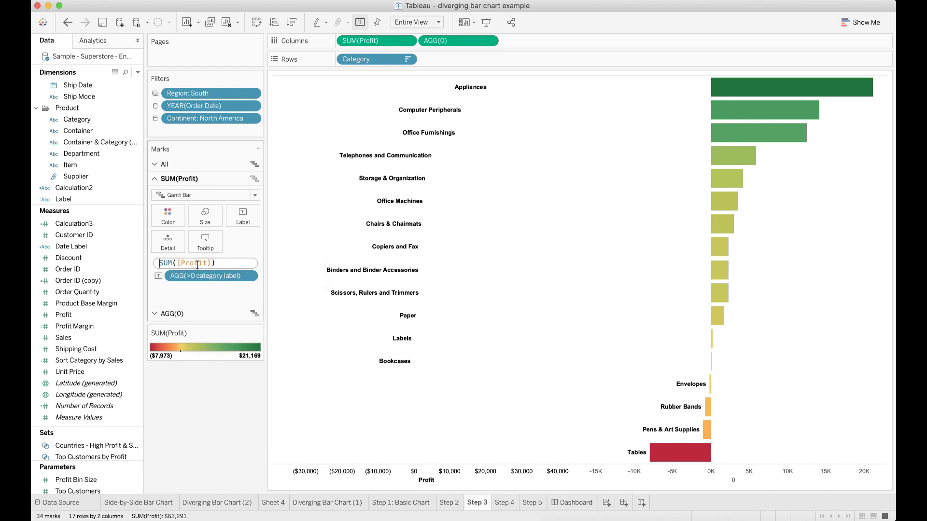
pyautogui.write('-')
pyautogui.press('Return')
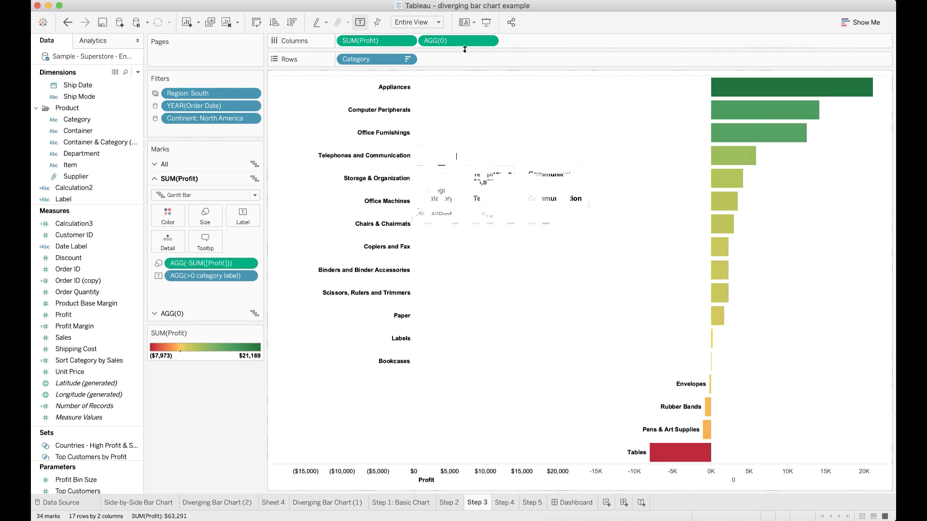
# Put AGG(0) on a dual axis and synchronize the axes.
pyautogui.click(490, 41)
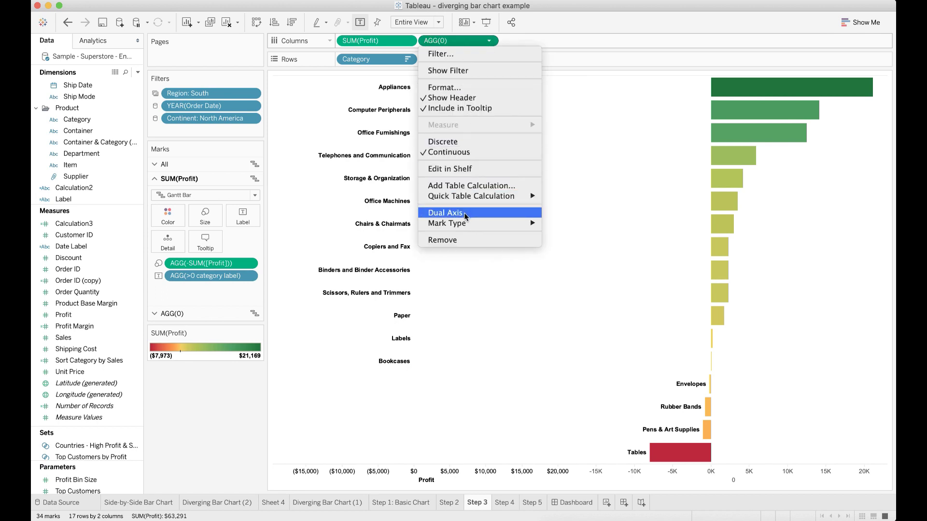
pyautogui.click(449, 213)
pyautogui.rightClick(433, 87)
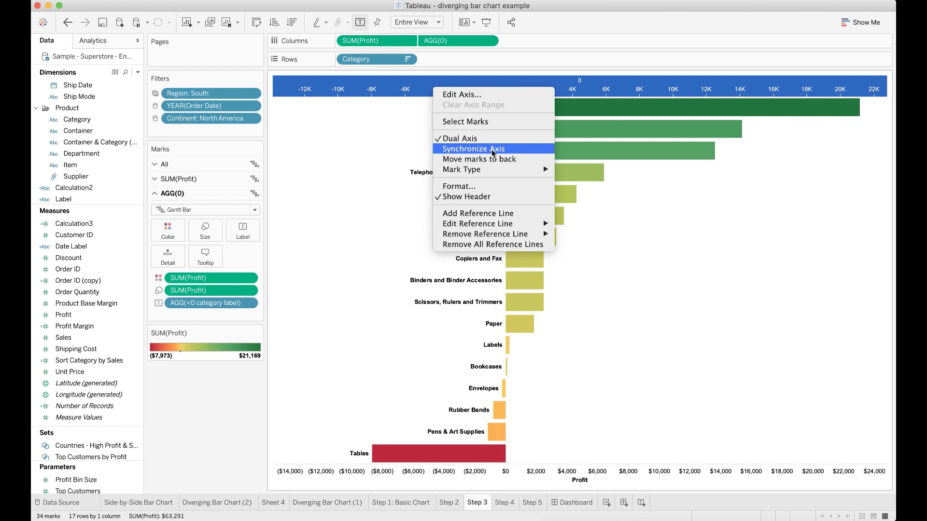
pyautogui.click(493, 151)
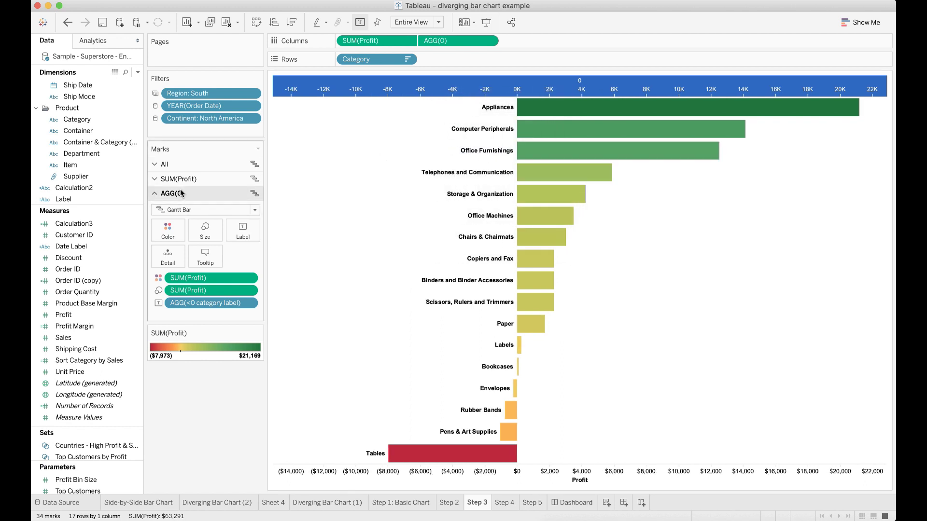
# Set the AGG(0) category labels to right horizontal alignment.
pyautogui.click(246, 234)
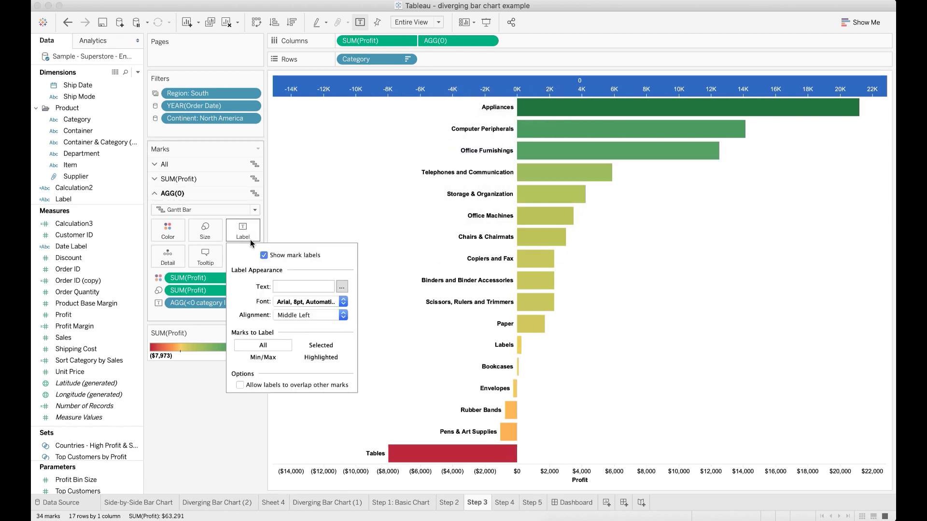
pyautogui.click(343, 315)
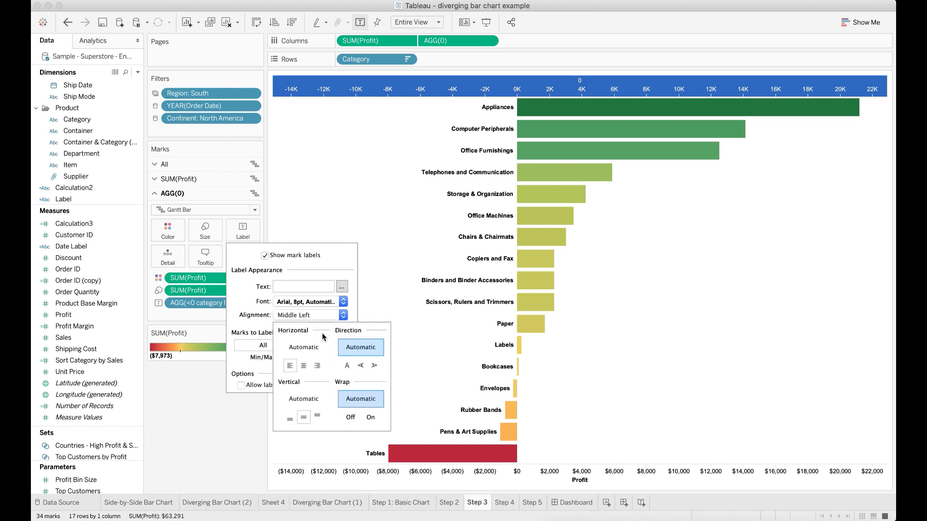
pyautogui.click(318, 368)
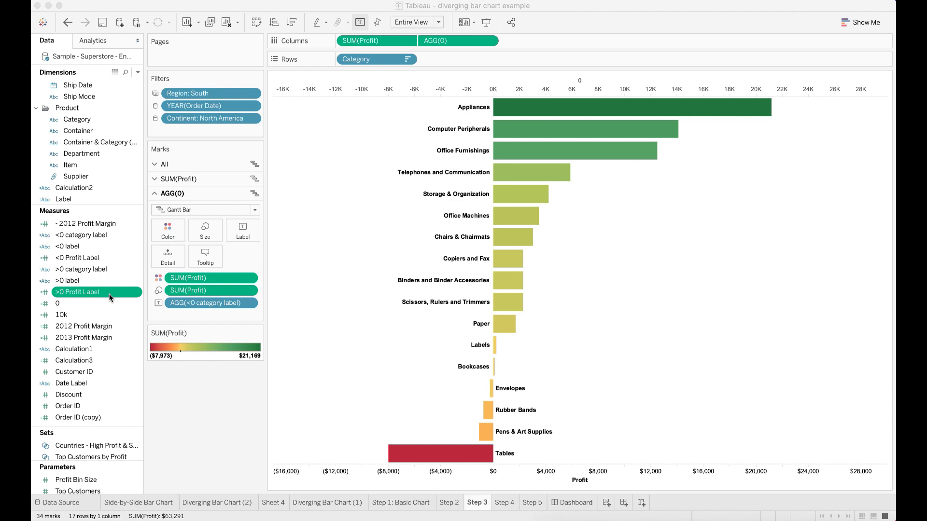
pyautogui.click(96, 259)
# Review the >0 Profit Label calculation formula.
pyautogui.click(96, 259)
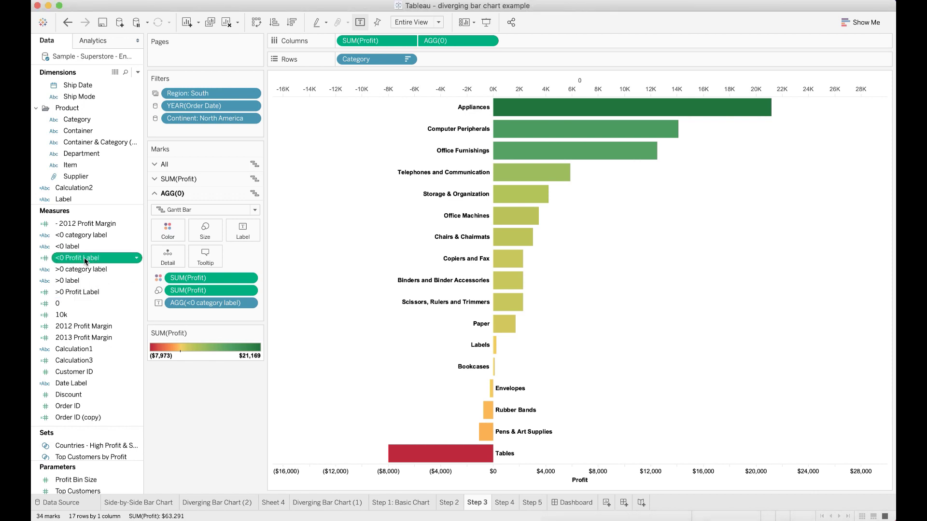
pyautogui.click(98, 292)
pyautogui.rightClick(104, 293)
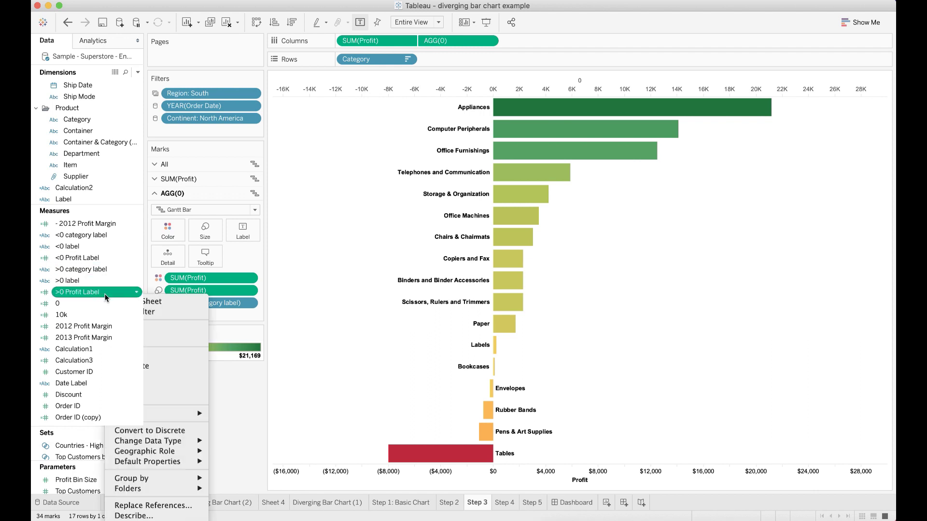
pyautogui.press('Return')
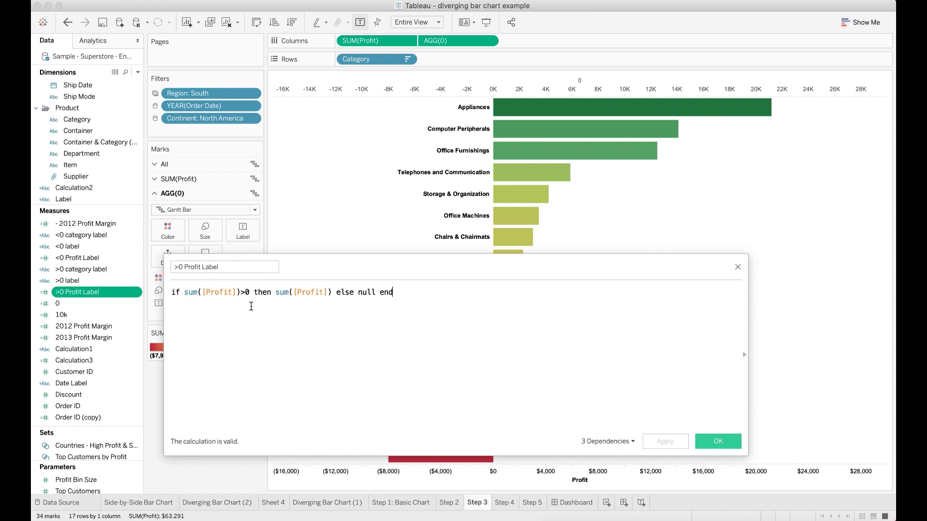
pyautogui.click(718, 441)
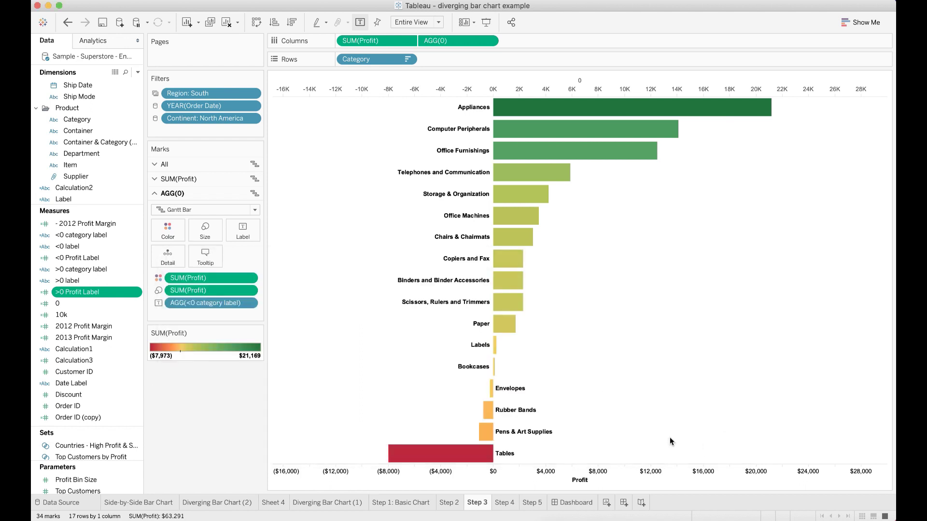
# Review the <0 Profit Label calculation, then go to the Step 4 sheet.
pyautogui.rightClick(93, 264)
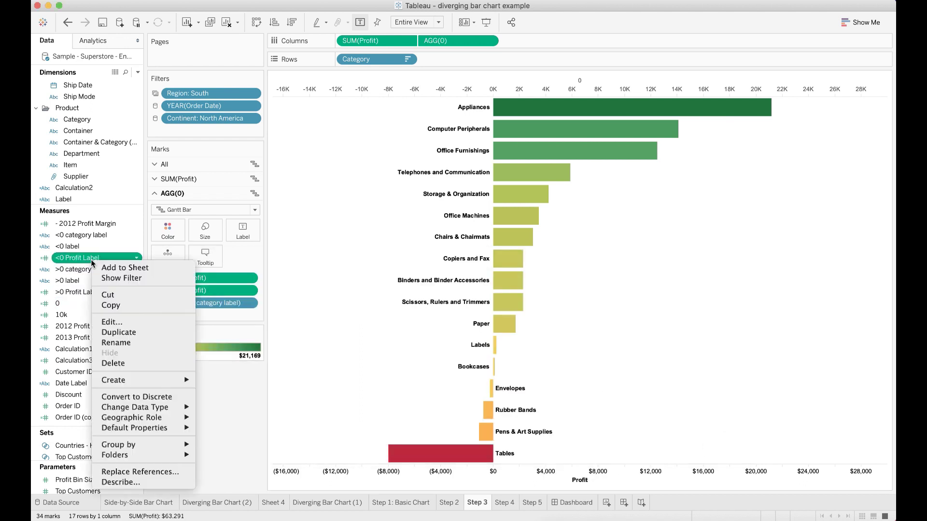
pyautogui.click(112, 322)
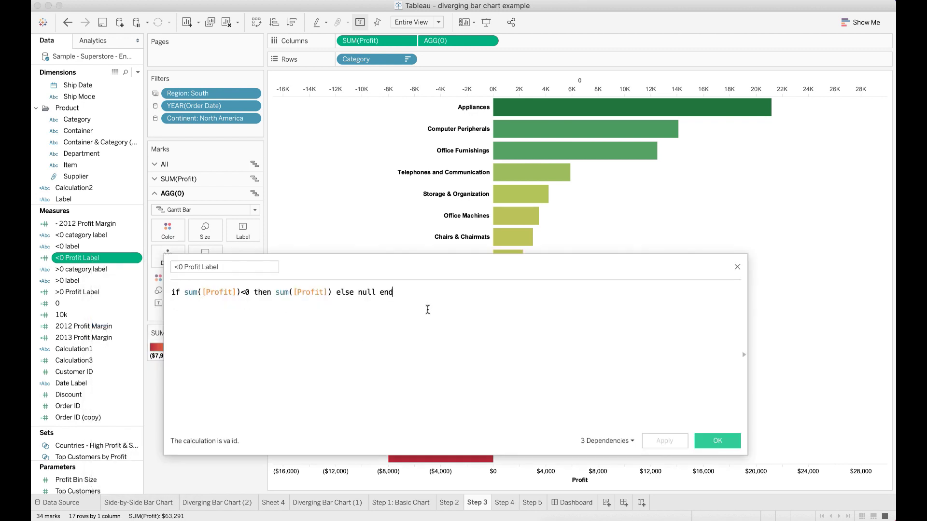
pyautogui.click(711, 444)
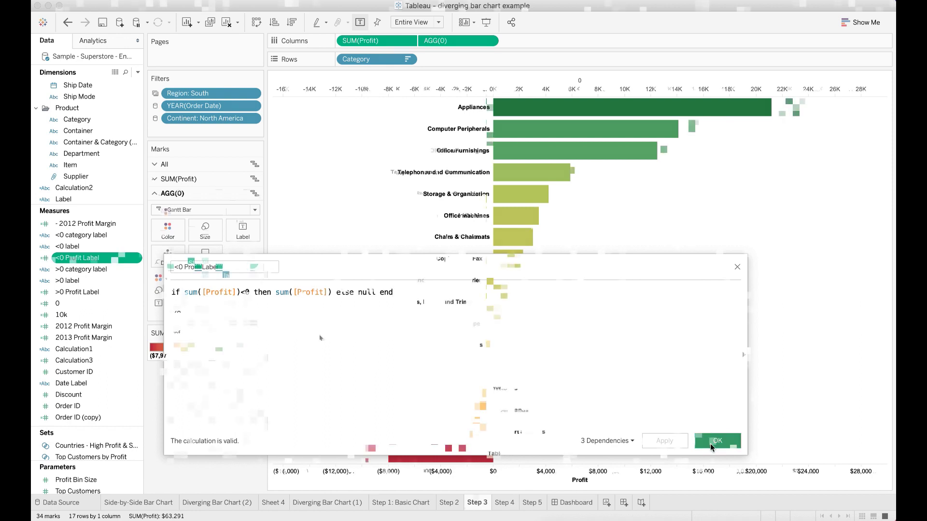
pyautogui.click(504, 502)
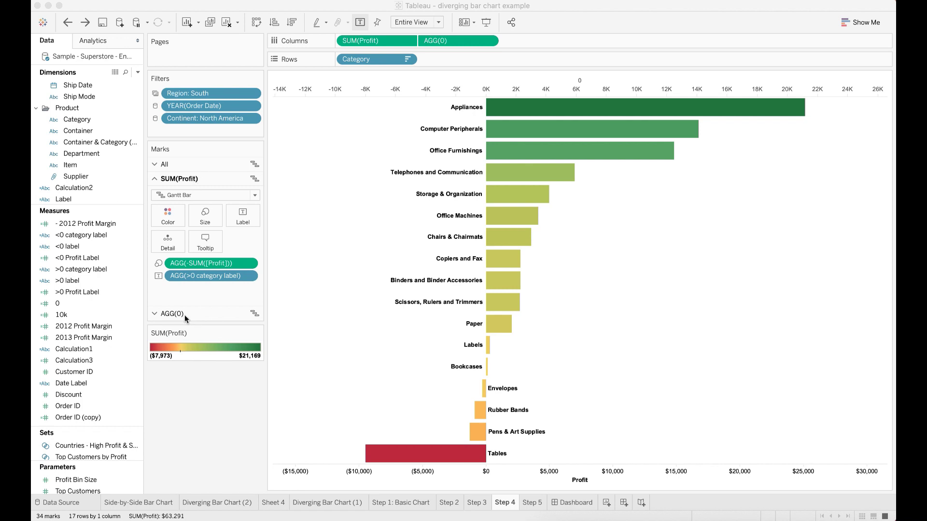
# Add >0 Profit Label and <0 Profit Label as Detail on the AGG(0) marks card.
pyautogui.moveTo(73, 292); pyautogui.dragTo(161, 243)
pyautogui.moveTo(77, 258); pyautogui.dragTo(164, 245)
pyautogui.click(190, 327)
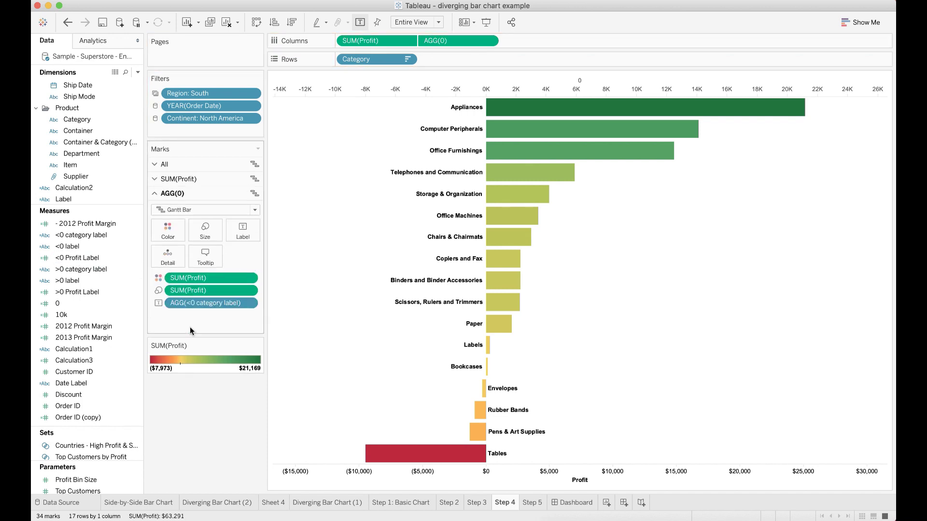
pyautogui.moveTo(93, 291); pyautogui.dragTo(168, 256)
pyautogui.moveTo(88, 259); pyautogui.dragTo(153, 256)
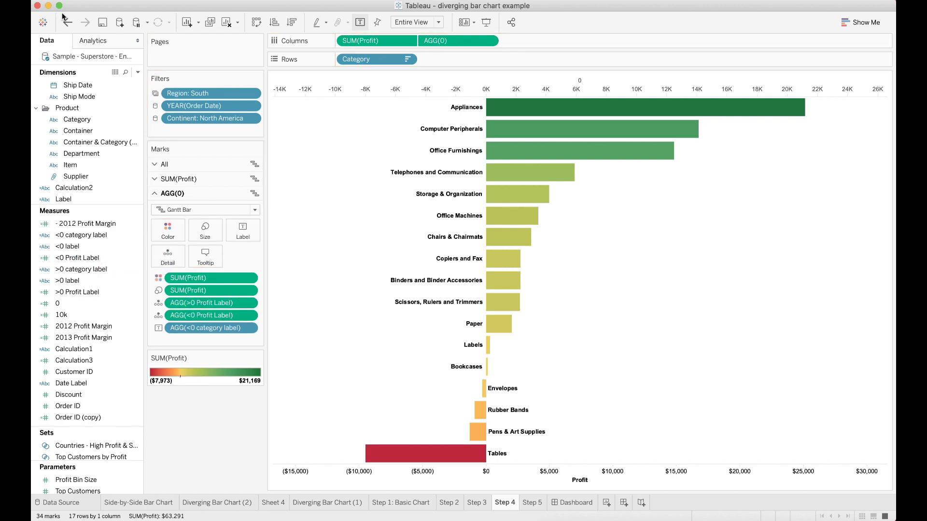
pyautogui.click(94, 41)
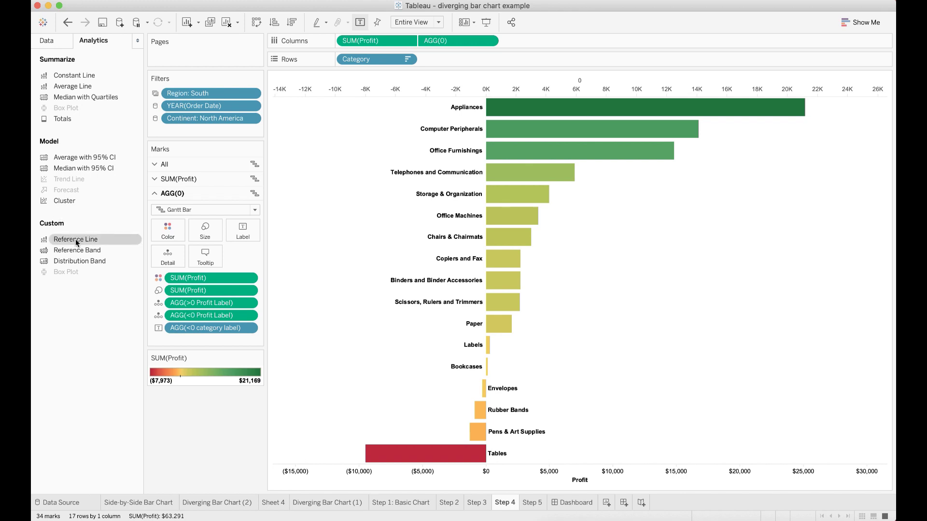
# Add a per-cell reference line at SUM of >0 Profit Label, labelled with its value.
pyautogui.moveTo(76, 242); pyautogui.dragTo(443, 132)
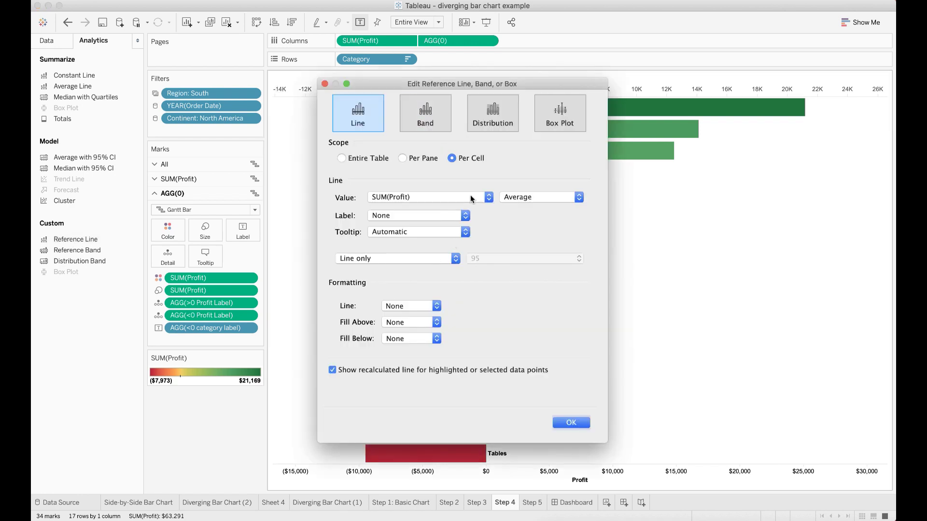
pyautogui.click(471, 197)
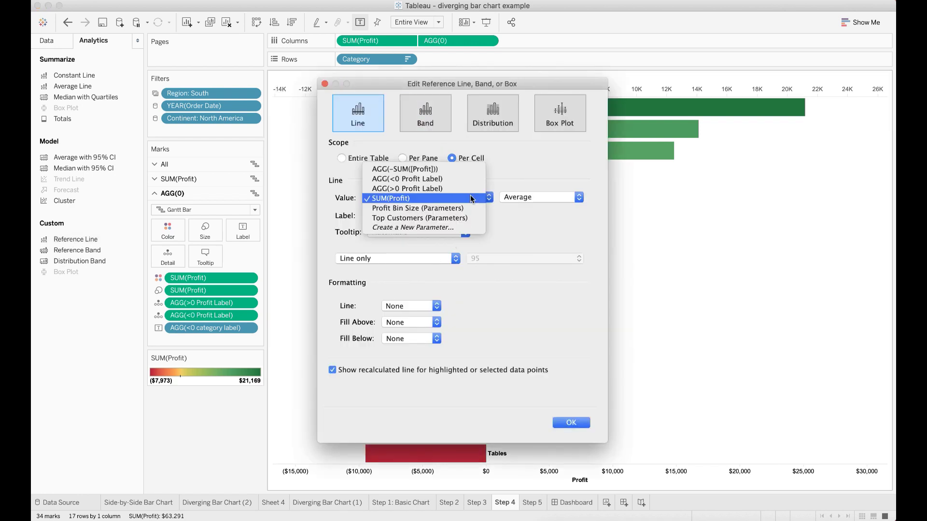
pyautogui.click(419, 194)
pyautogui.click(528, 198)
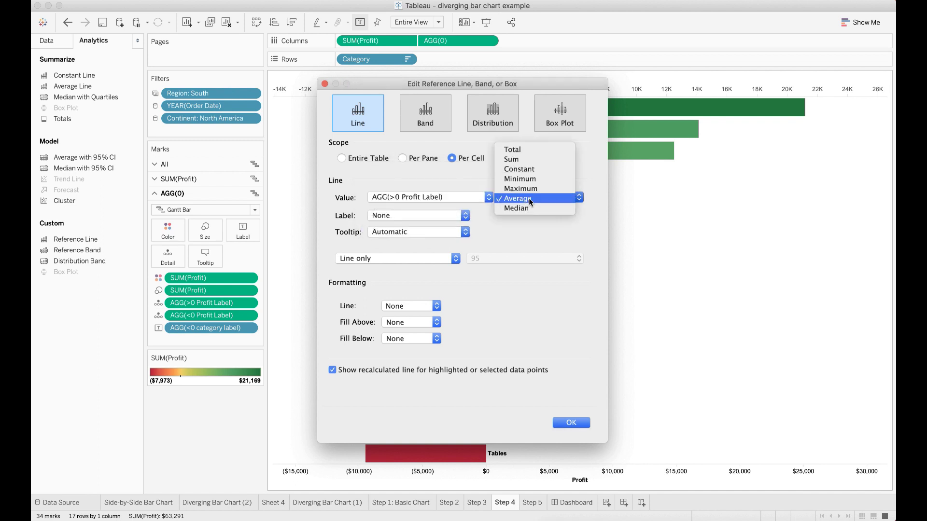
pyautogui.click(522, 160)
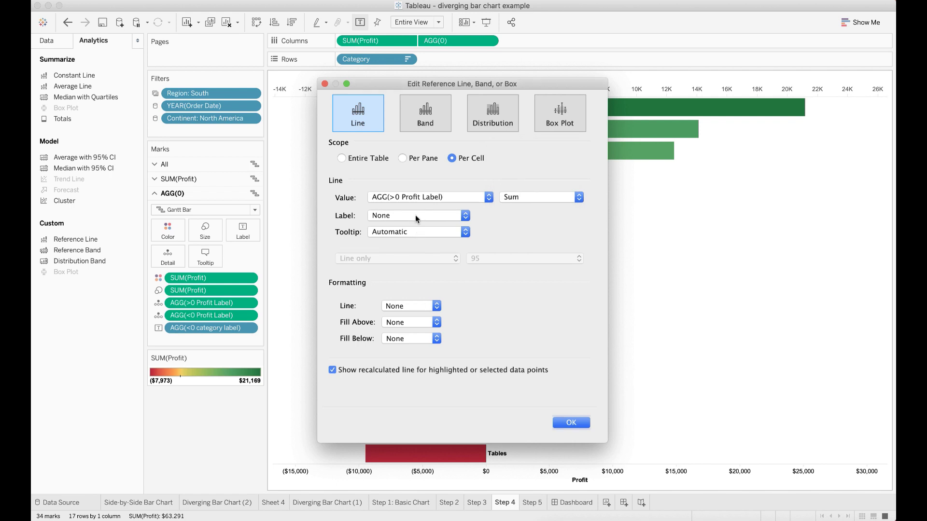
pyautogui.click(415, 215)
pyautogui.click(405, 227)
pyautogui.click(570, 423)
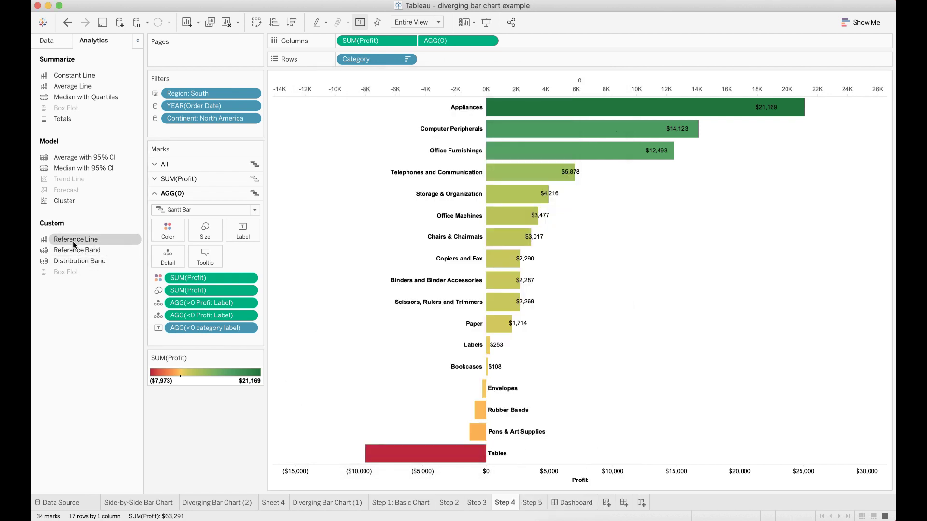
pyautogui.moveTo(75, 245); pyautogui.dragTo(442, 150)
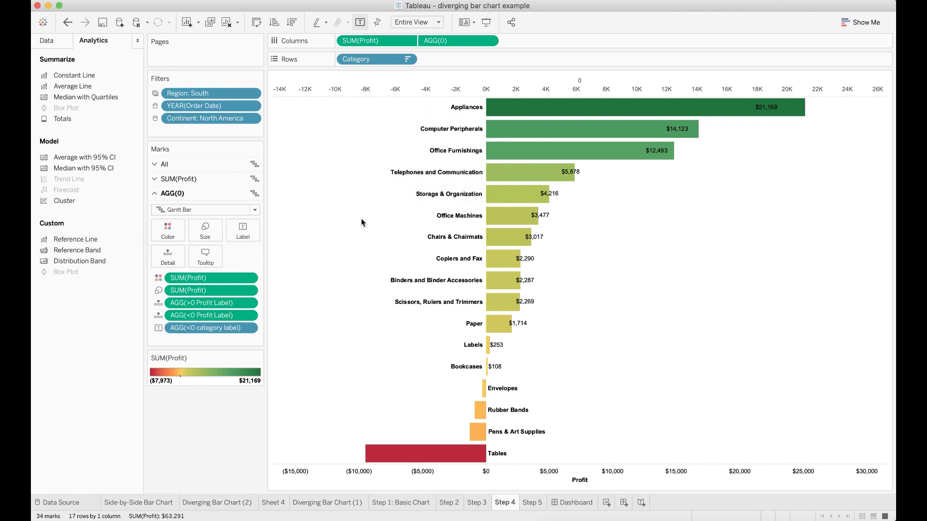
# Add a reference line of SUM(<0 Profit Label) labelled with its value, showing losses like -7,973 on Tables.
pyautogui.click(416, 198)
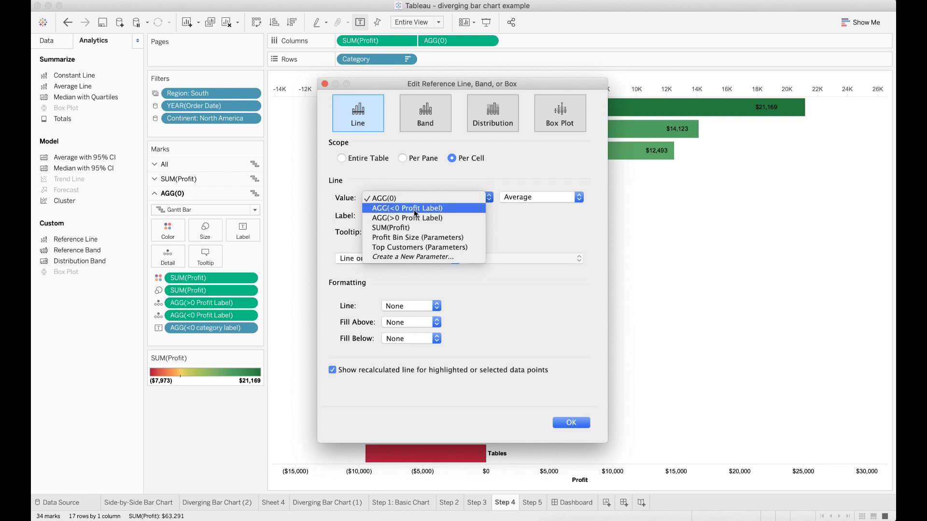
pyautogui.press('Return')
pyautogui.click(539, 200)
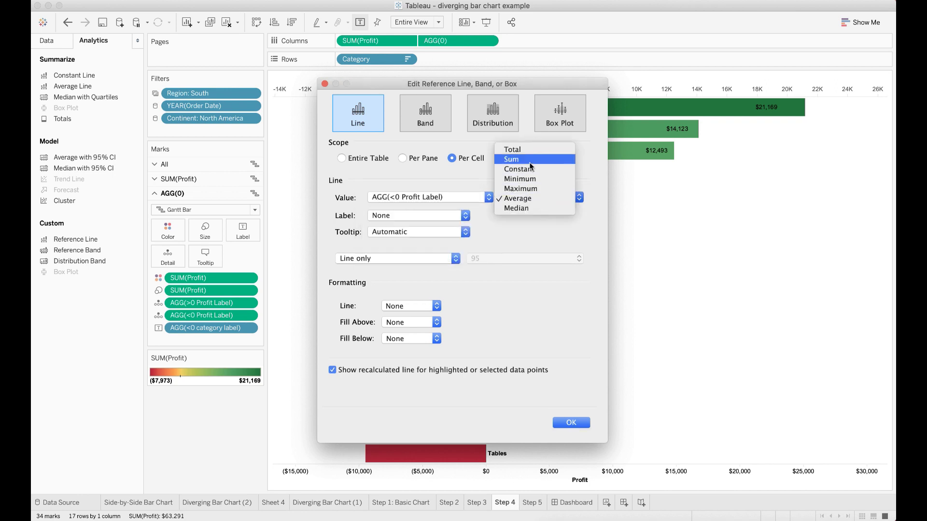
pyautogui.press('Return')
pyautogui.click(386, 215)
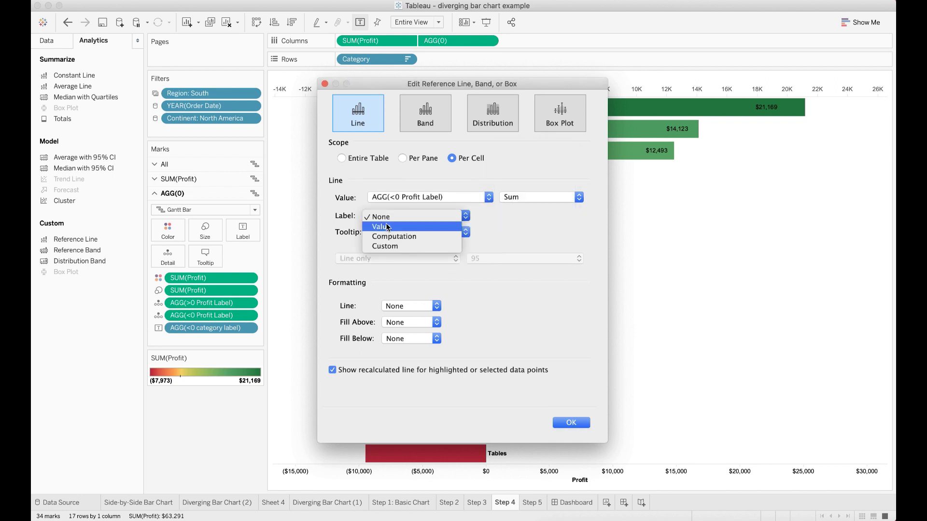
pyautogui.click(387, 227)
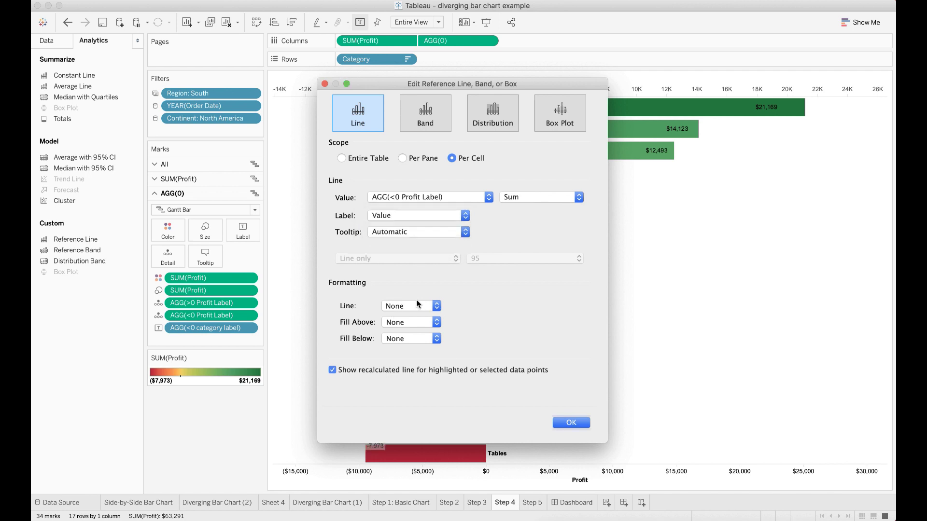
pyautogui.click(570, 424)
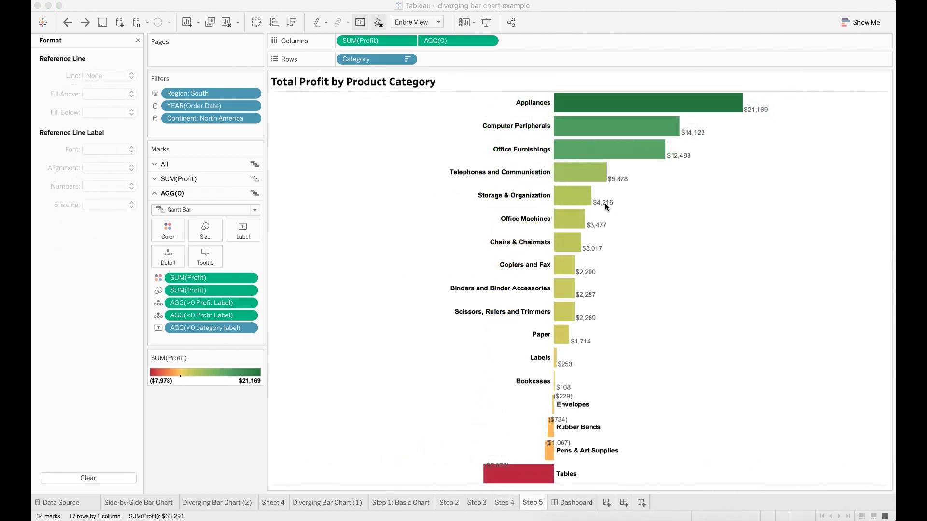
# Colour the positive profit reference-line labels green.
pyautogui.click(605, 202)
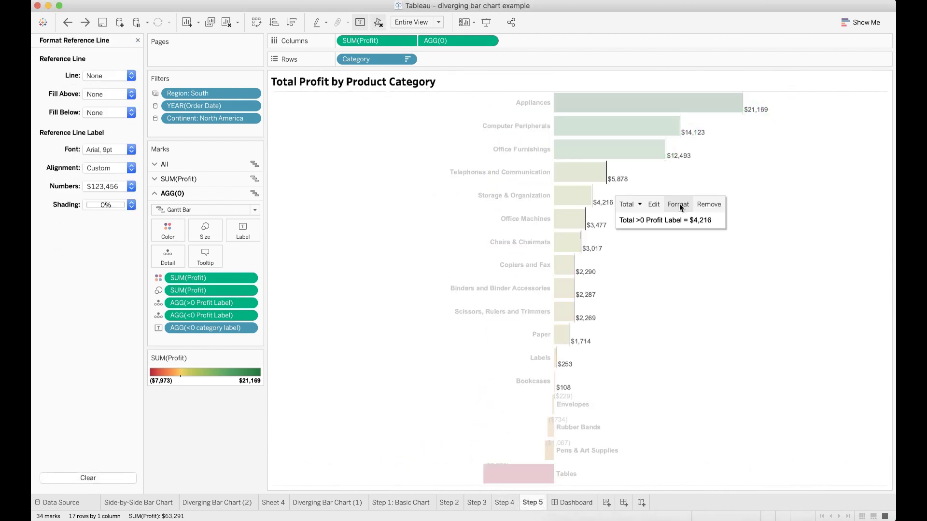
pyautogui.rightClick(624, 182)
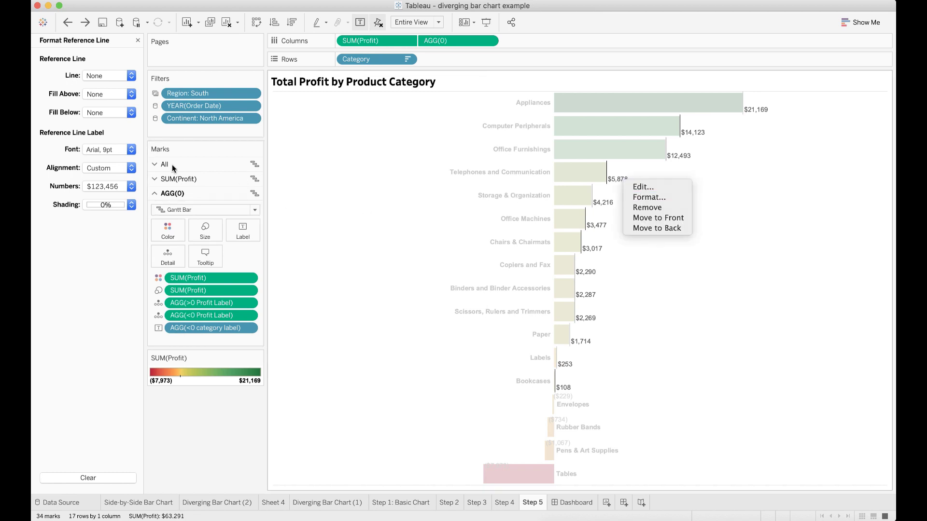
pyautogui.click(643, 197)
pyautogui.click(130, 150)
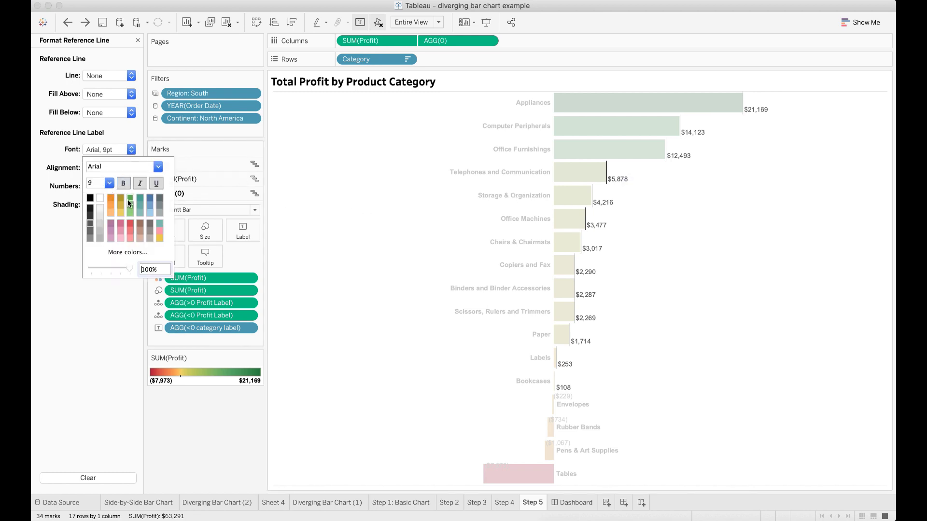
pyautogui.click(352, 204)
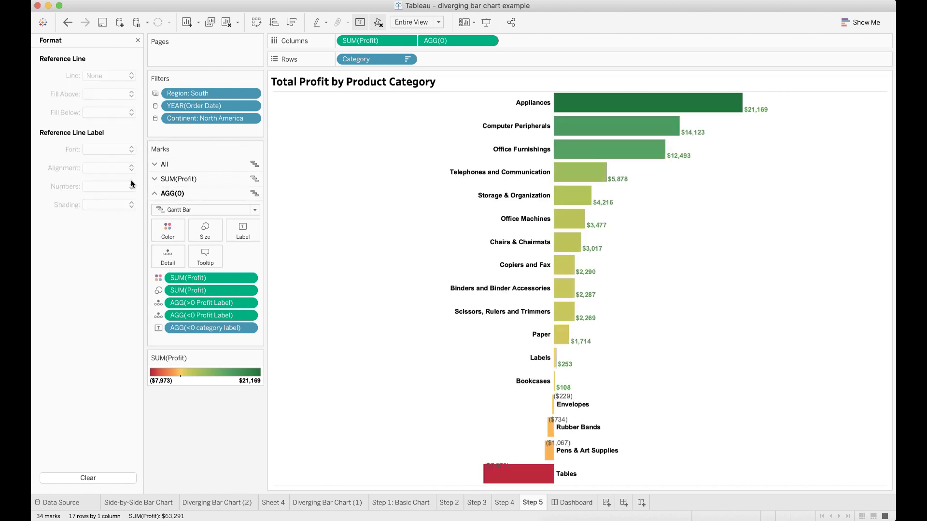
# Align the positive profit labels horizontally right and vertically middle beside their bars.
pyautogui.click(606, 179)
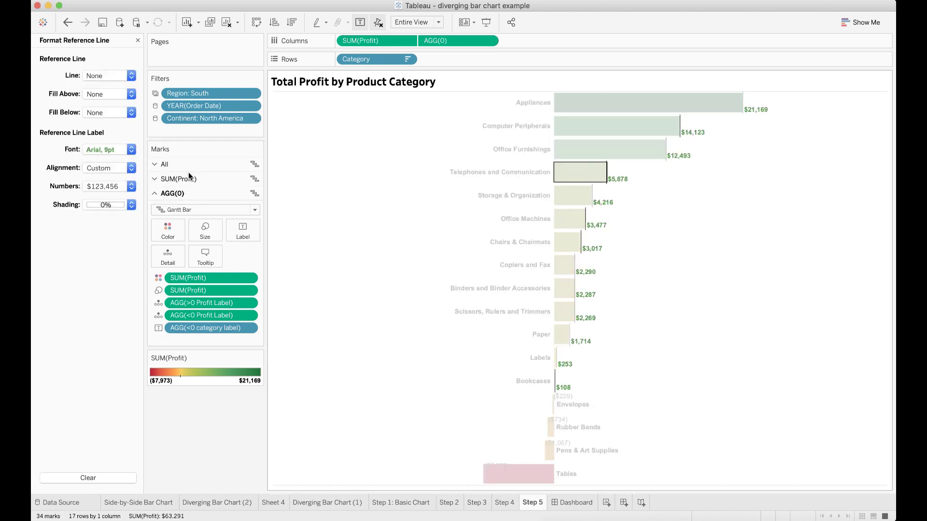
pyautogui.click(131, 167)
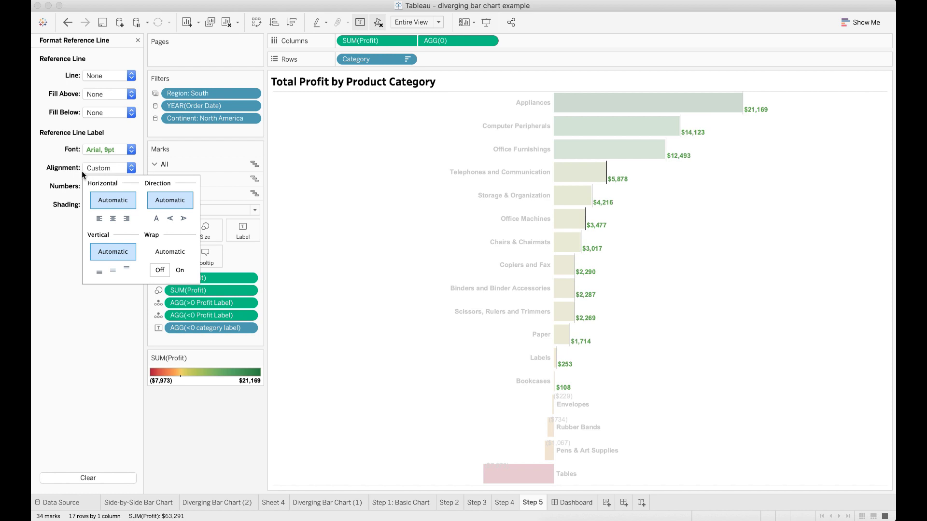
pyautogui.click(127, 218)
pyautogui.click(113, 270)
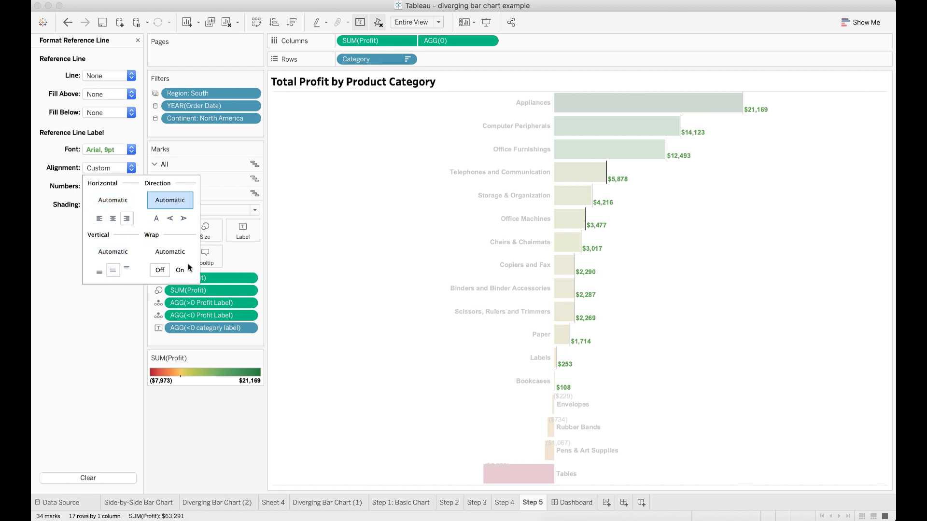
pyautogui.click(291, 257)
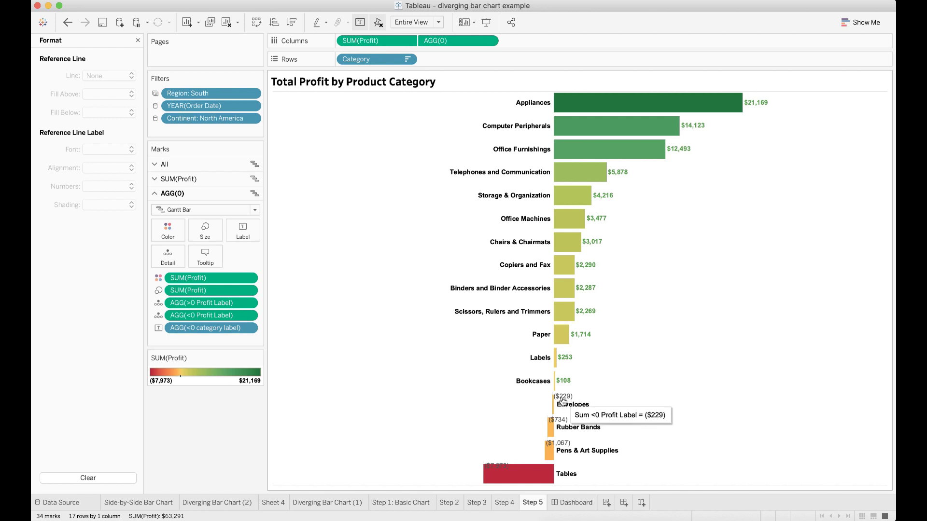
# Make the negative profit labels, like ($229), red and bold.
pyautogui.moveTo(568, 400)
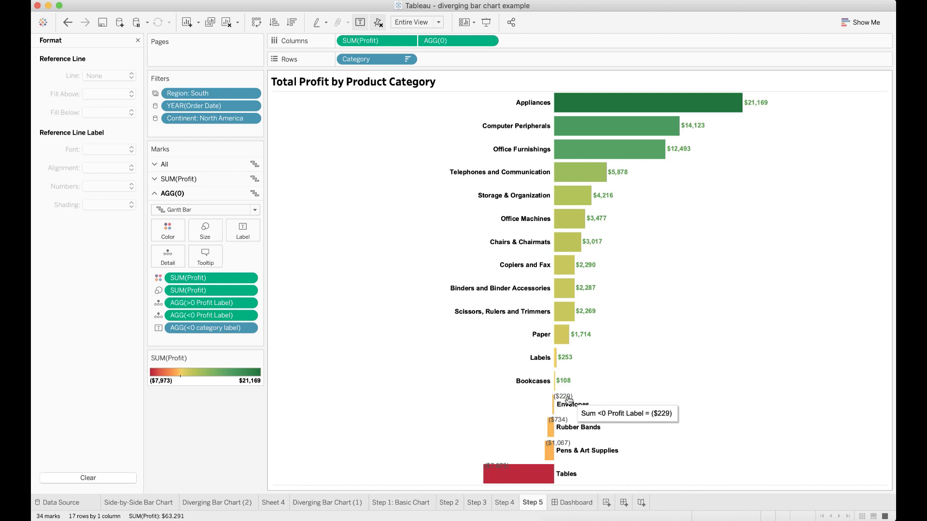
pyautogui.click(568, 401)
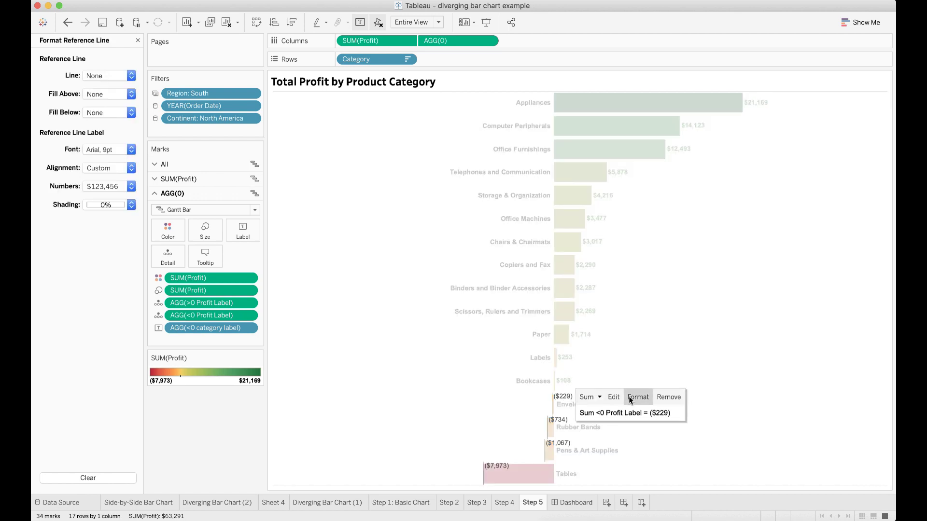
pyautogui.click(131, 150)
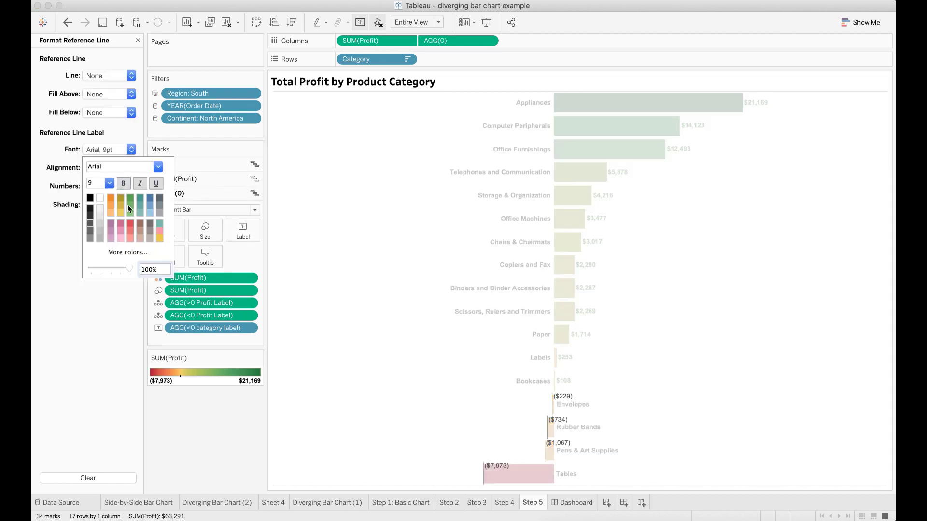
pyautogui.click(130, 222)
pyautogui.click(122, 184)
# Align the negative profit labels horizontally left and vertically middle beside the loss bars.
pyautogui.click(109, 167)
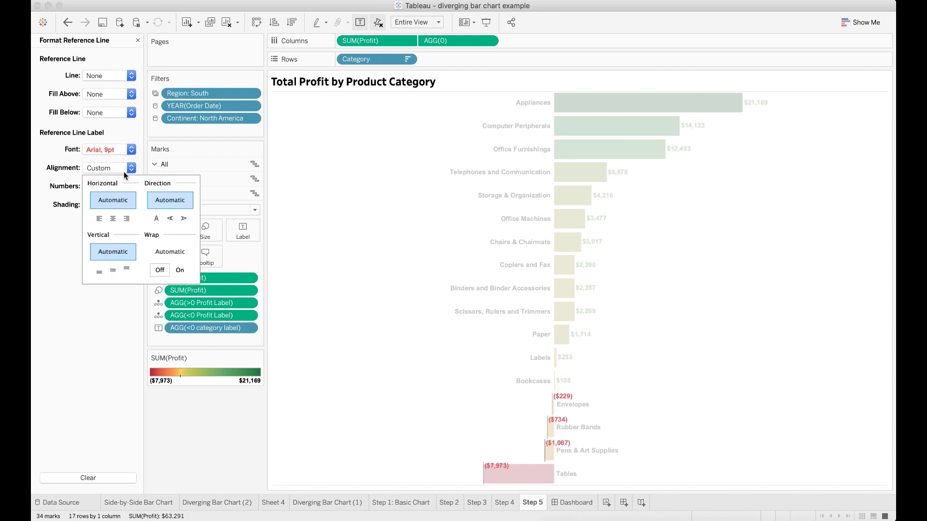
pyautogui.click(98, 218)
pyautogui.click(113, 271)
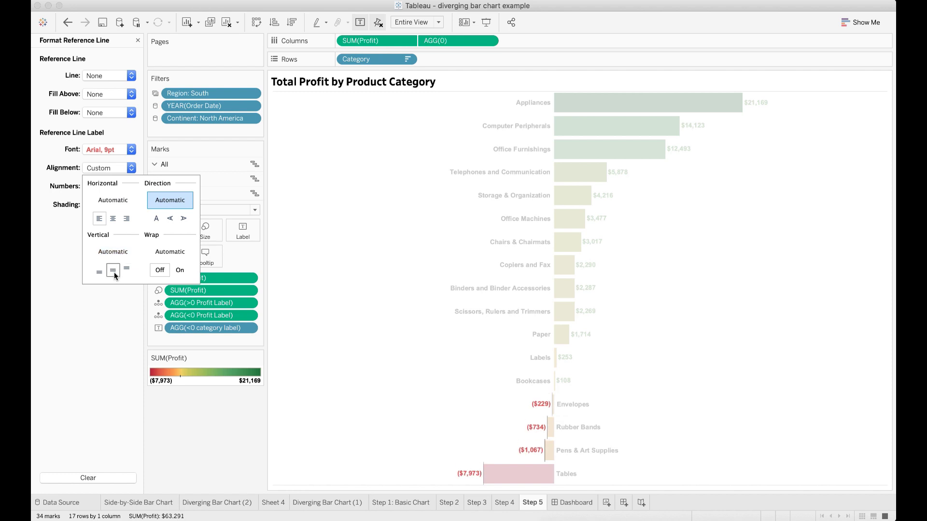
pyautogui.click(378, 329)
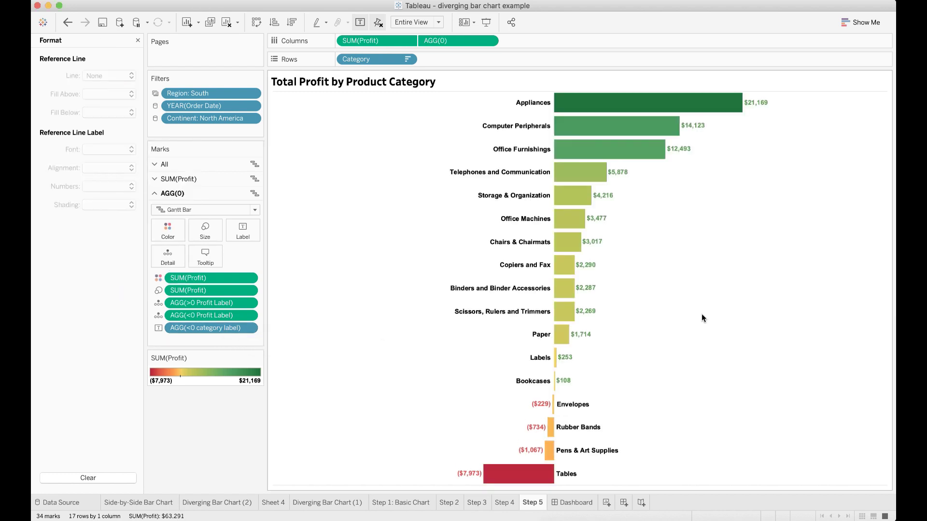